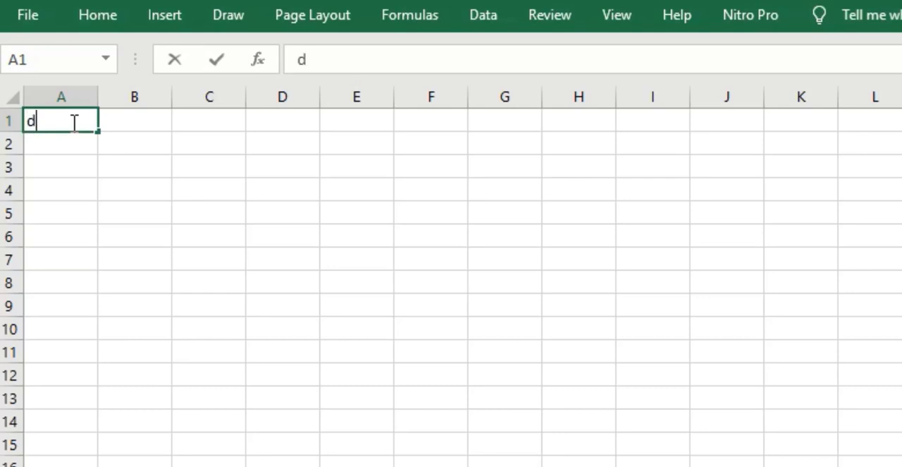
- Enter the column headers DateKey, ActualDate and Year in cells A1, B1 and C1
key(BackSpace)
key(BackSpace)
text(dATEKEY)
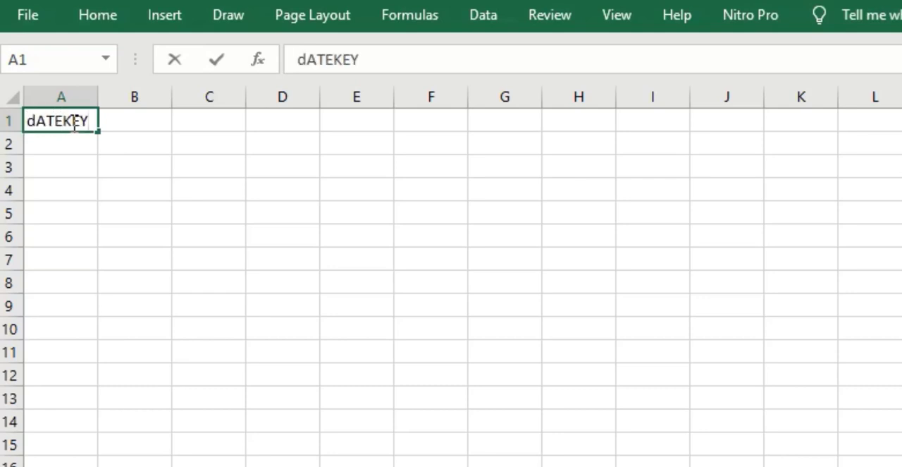
key(Tab)
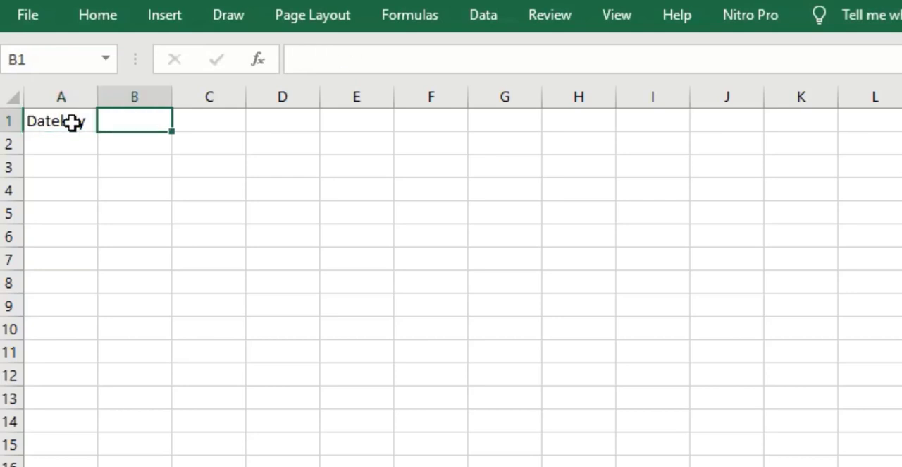
text(a)
key(BackSpace)
text(Actual)
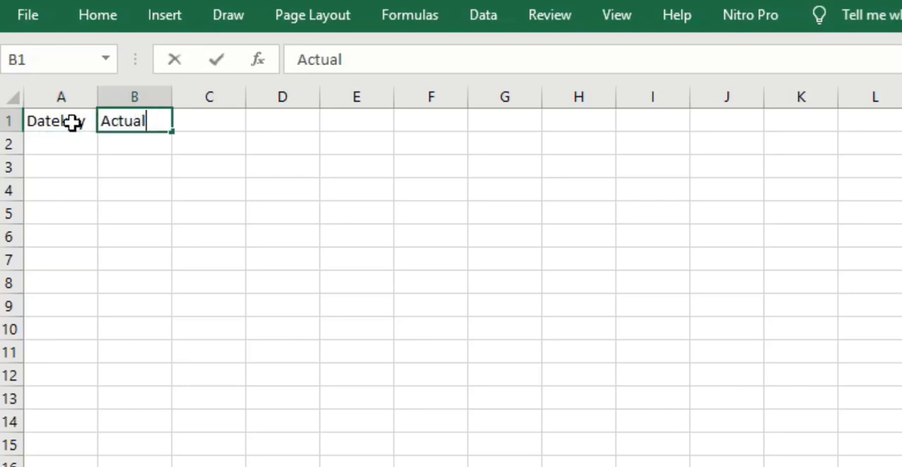
text(Date)
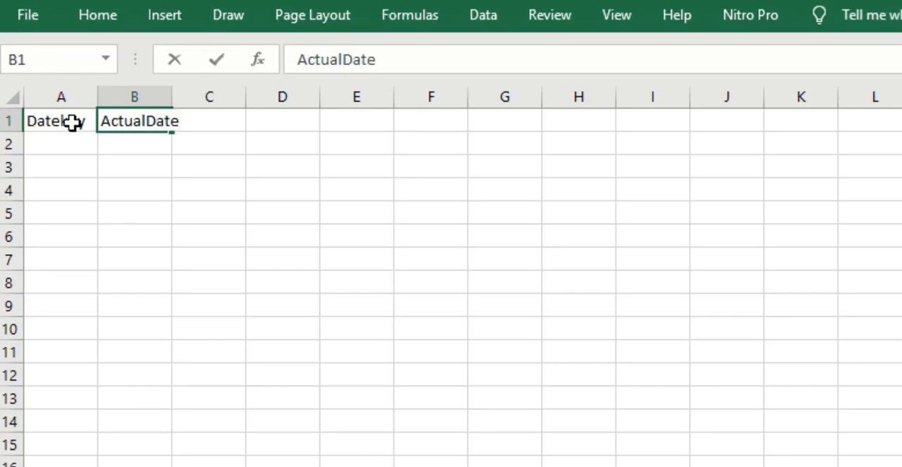
key(Tab)
text(Year)
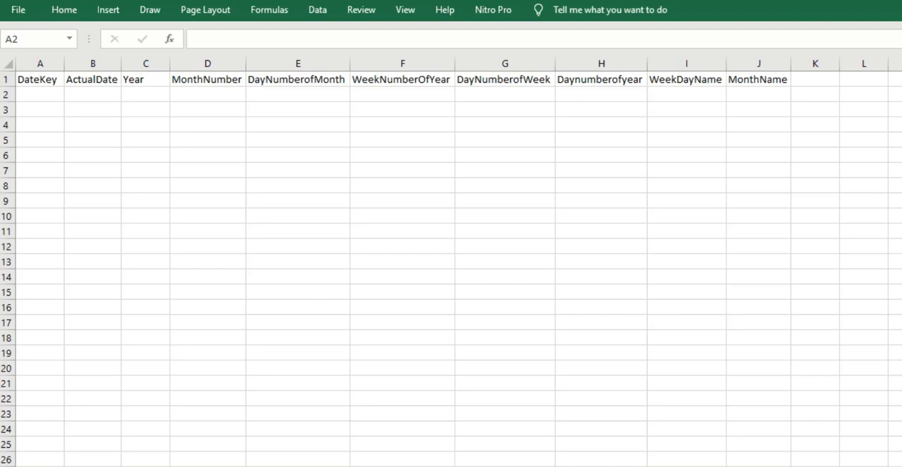
- Enter 01012020 as the first date key in cell A2
click(45, 95)
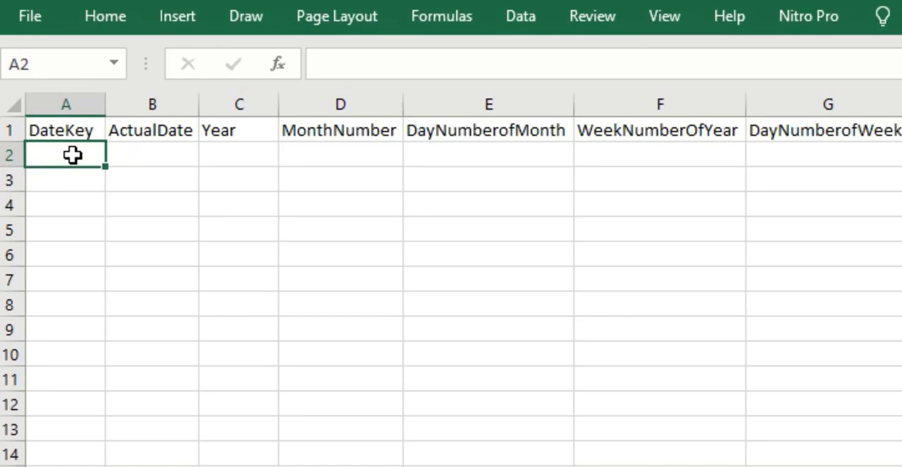
text(01012020)
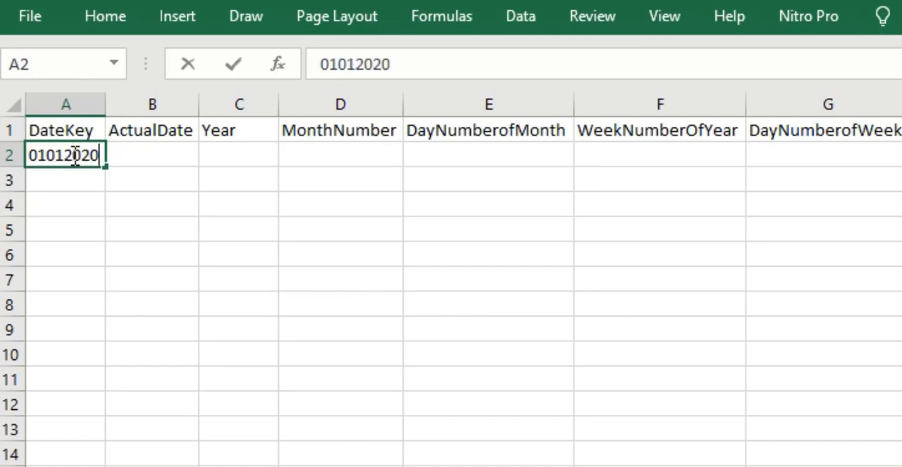
key(Return)
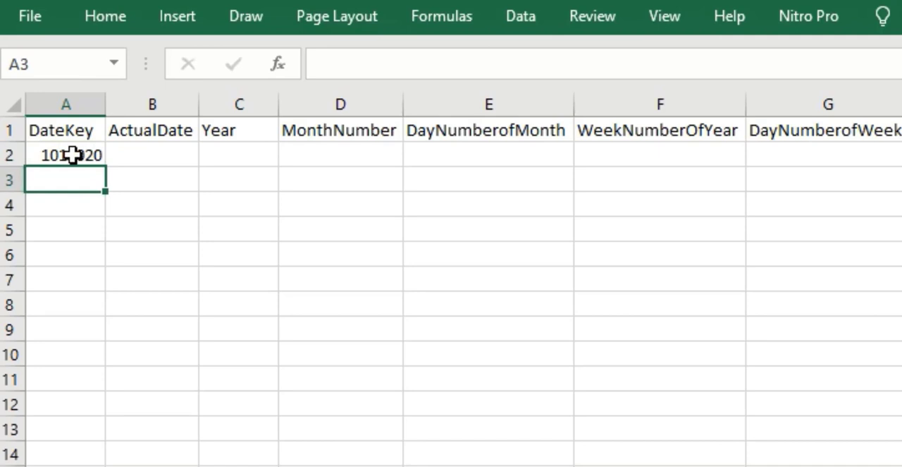
- Change the year part of the date key in A2 to 2019, making it 1012019
click(73, 156)
click(458, 76)
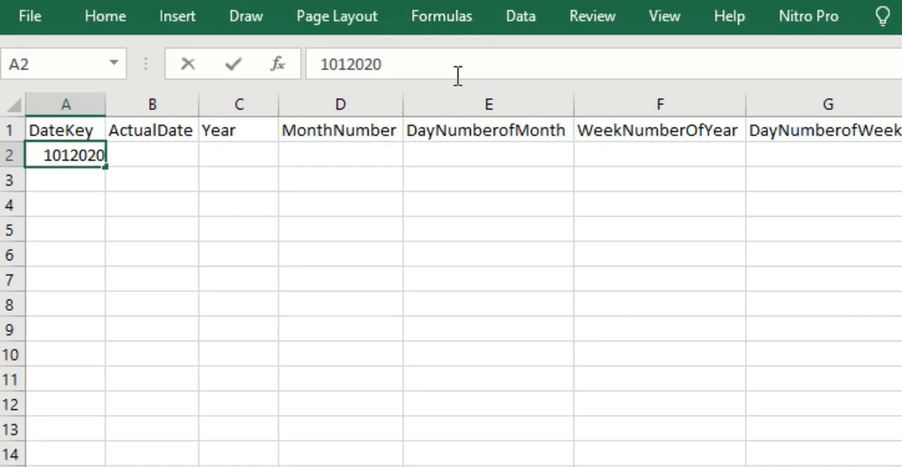
key(BackSpace)
key(BackSpace)
text(19)
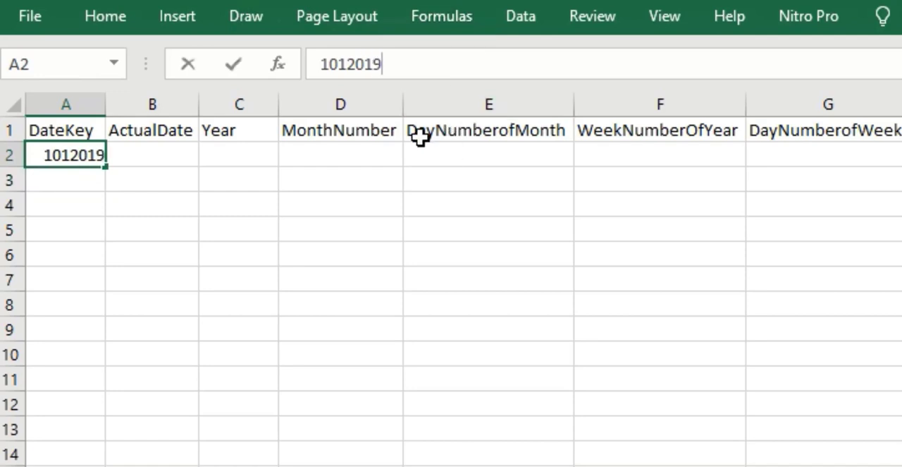
click(324, 63)
drag(346, 64, 336, 65)
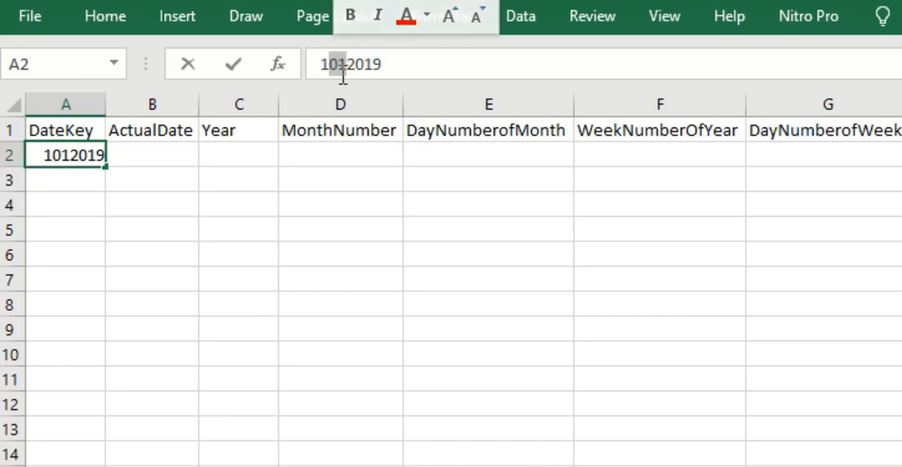
click(341, 64)
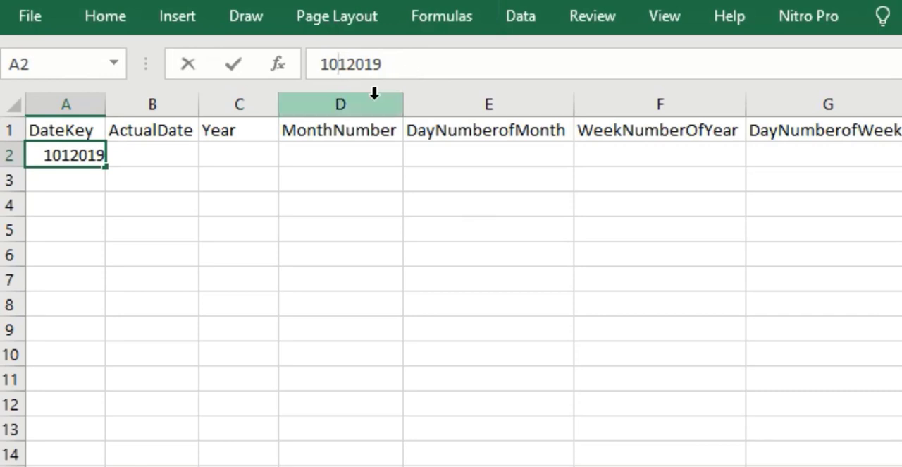
- Enter 01022019 in A3 and fill the January date key series from A2:A3 down to A32
click(90, 180)
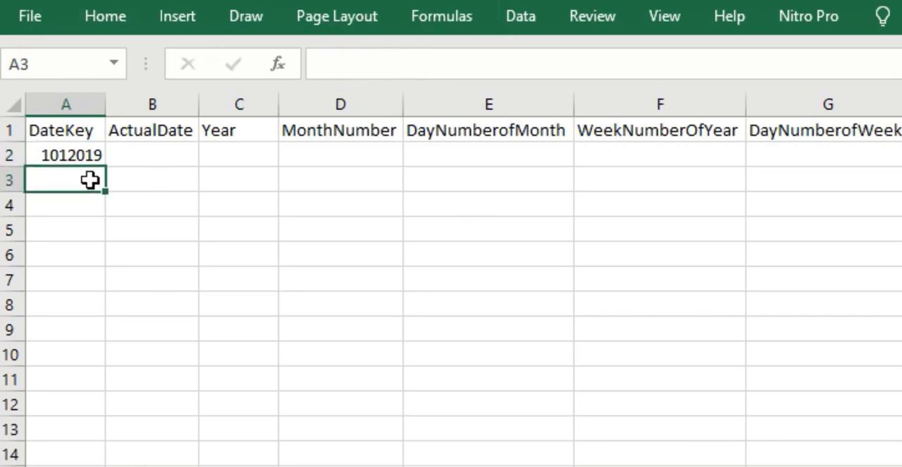
text(0102)
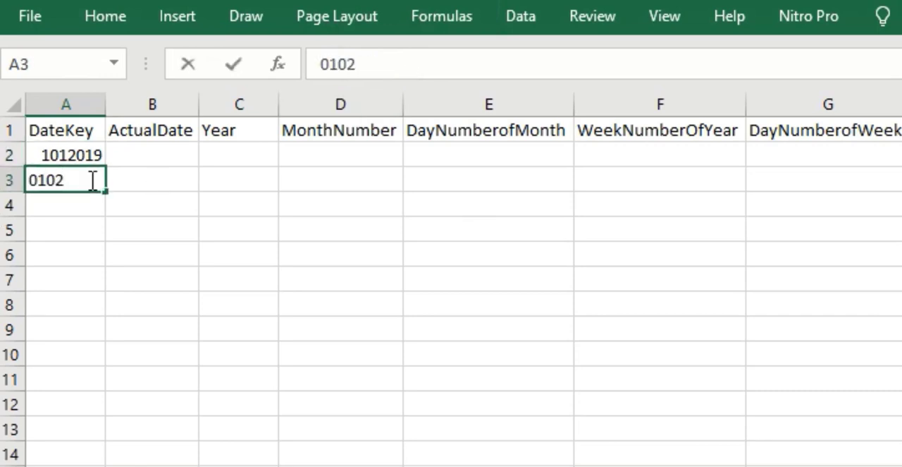
text(2019)
click(194, 308)
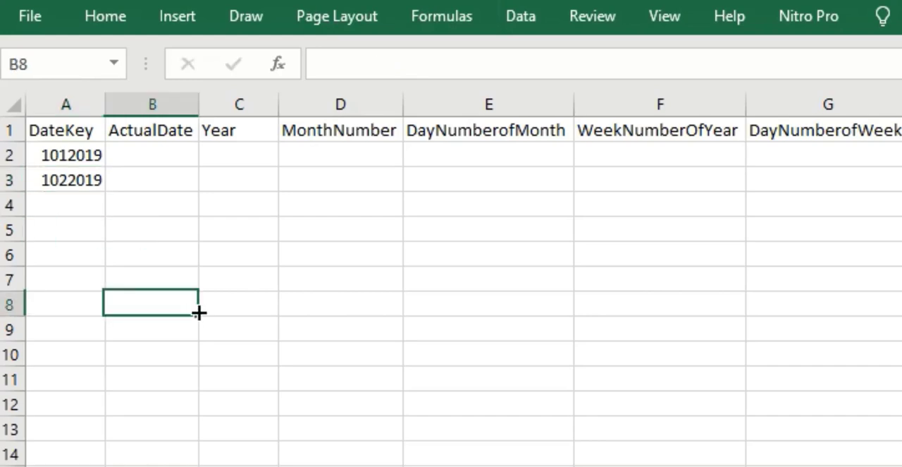
drag(76, 151, 105, 190)
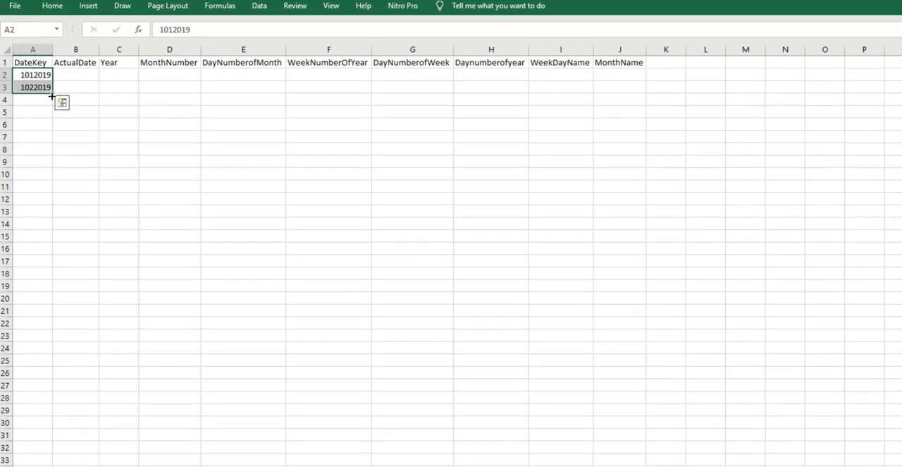
drag(52, 95, 40, 450)
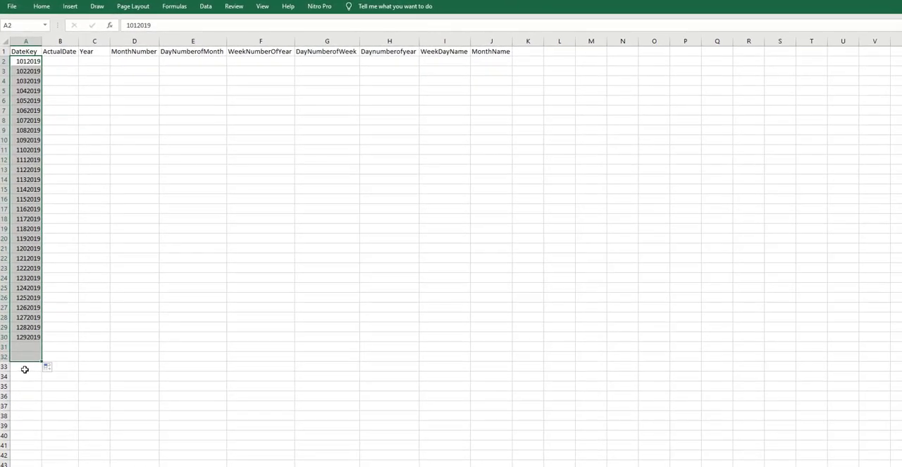
- Enter date keys 02012019 in A33 and 02022019 in A34, and fill the February series down column A
click(29, 459)
text(02)
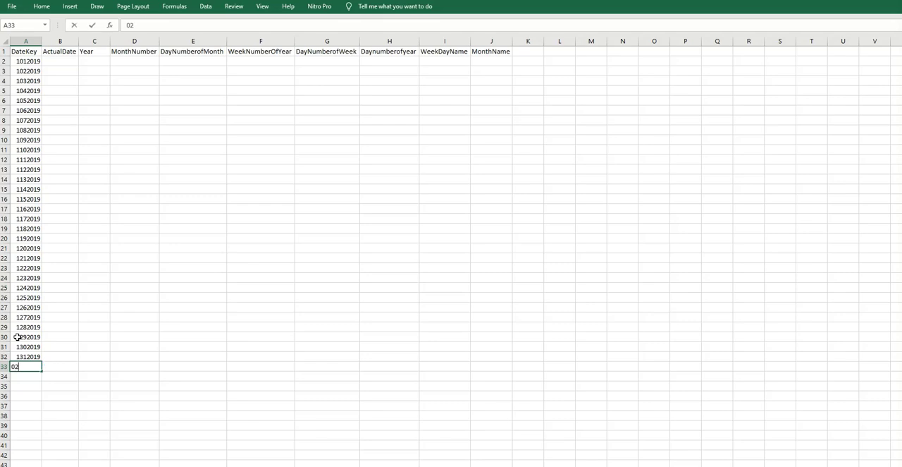
text(01)
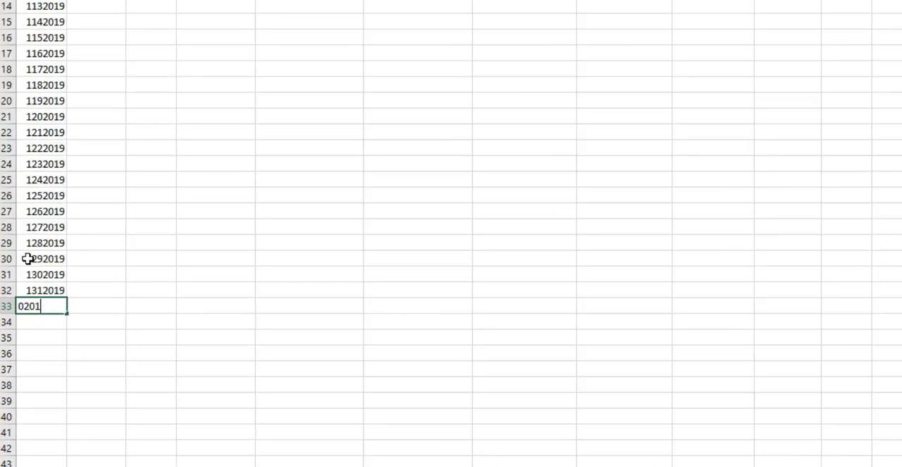
text(2019)
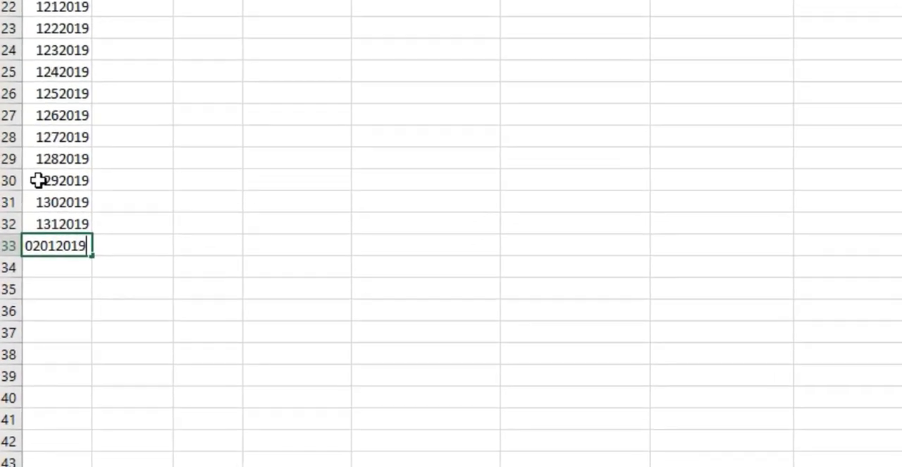
key(Return)
text(0)
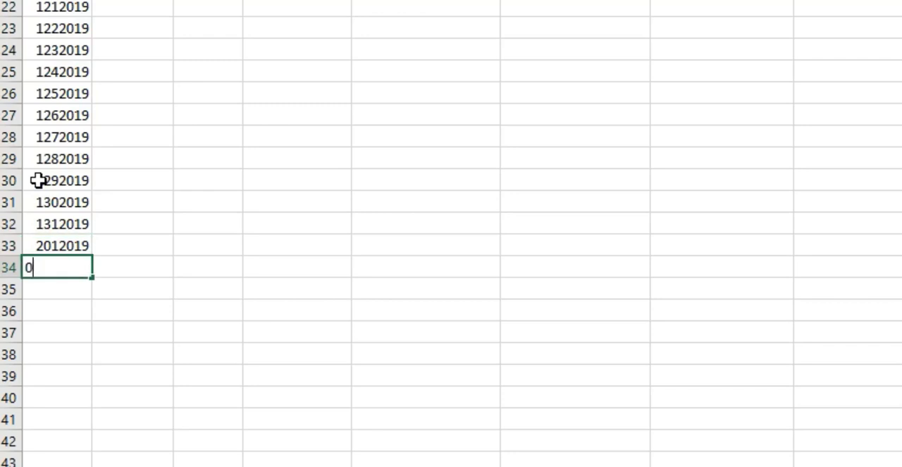
text(2022019)
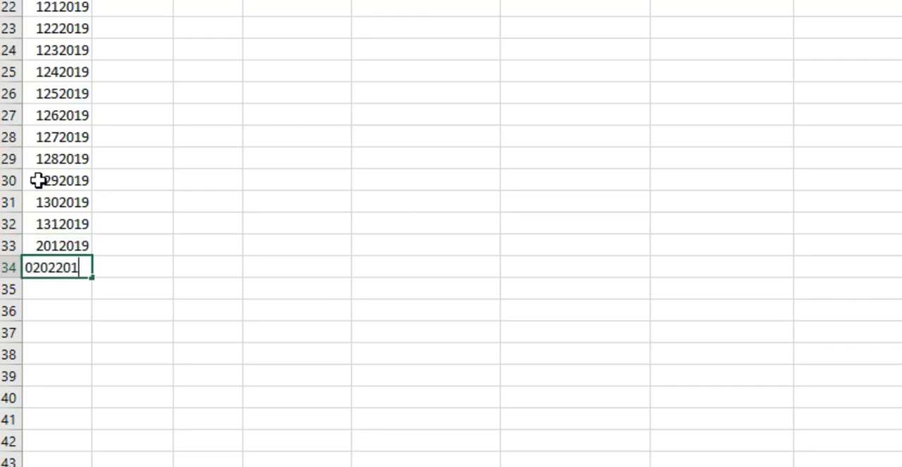
key(Return)
scroll(75, 125, down, 2)
drag(74, 121, 68, 388)
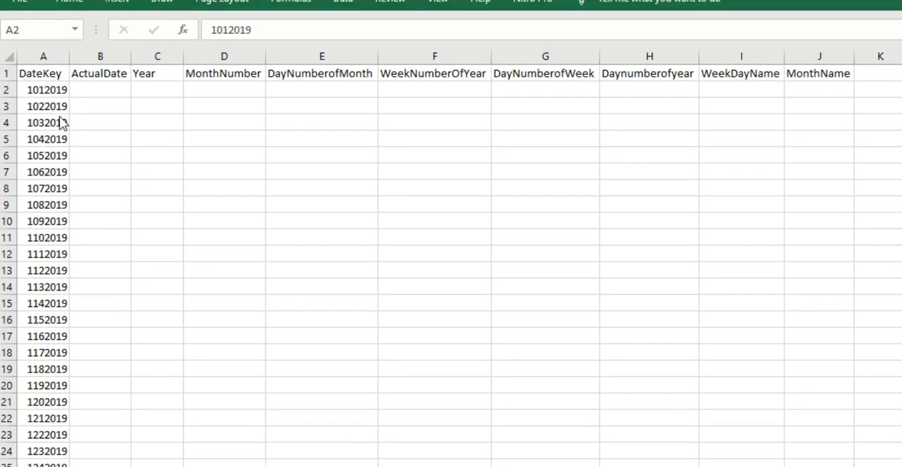
- Examine the DateKey column from its first key down to its last filled row
scroll(47, 282, down, 20)
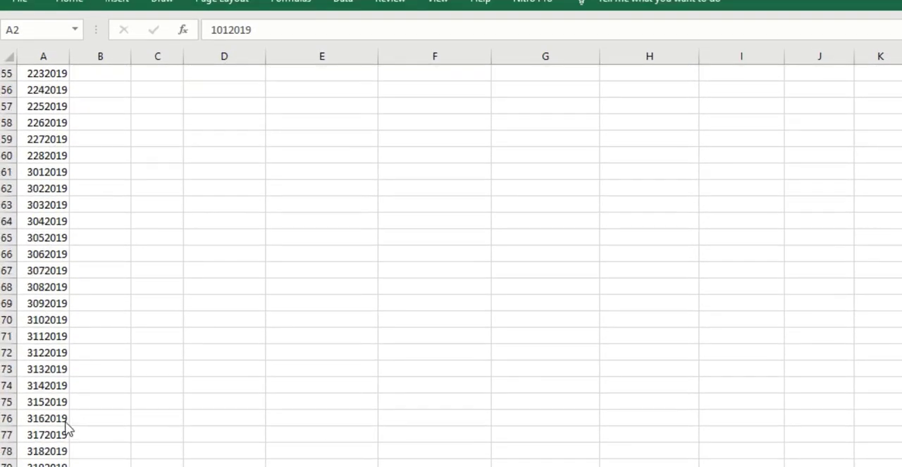
scroll(76, 430, up, 18)
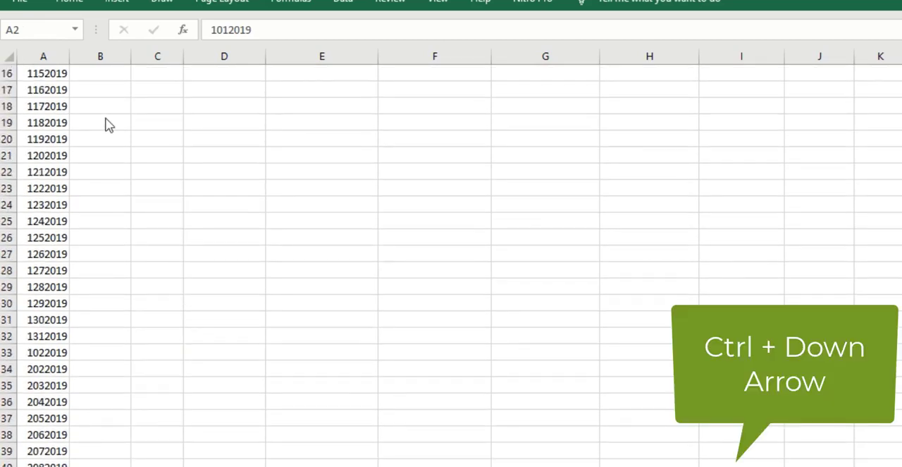
scroll(35, 98, up, 5)
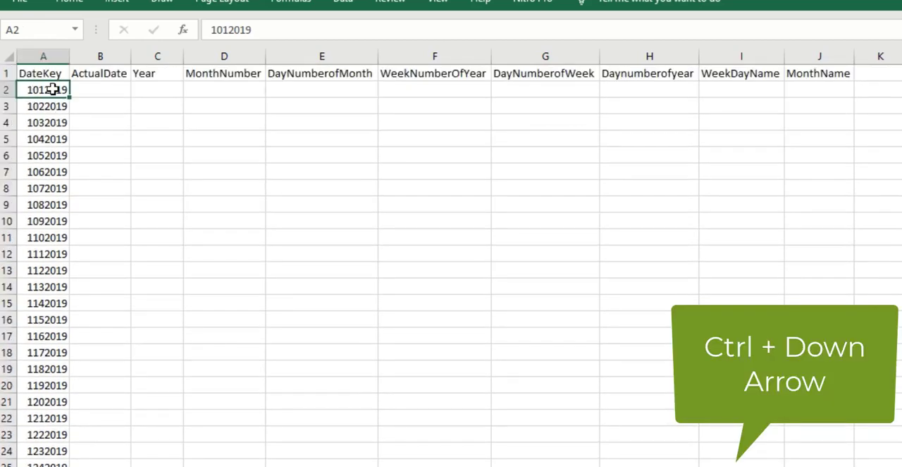
key(ctrl+Down)
scroll(75, 114, down, 1)
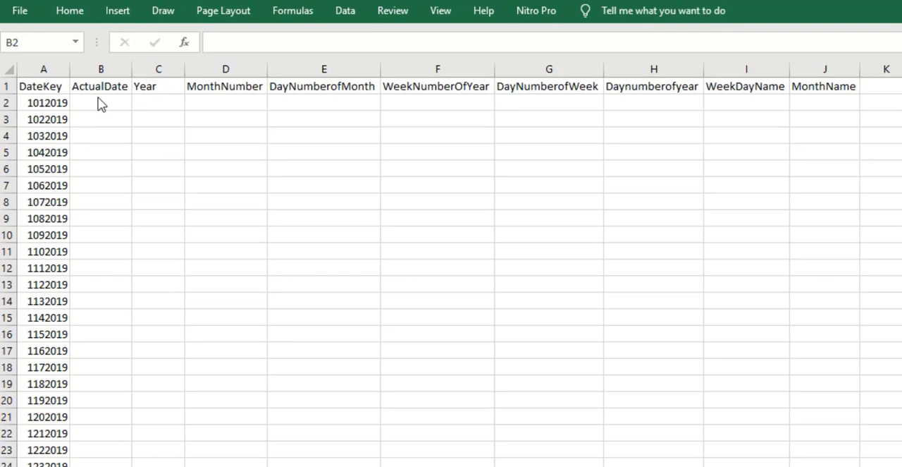
- Enter the dates 01/01/2019 in B2 and 01/02/2019 in B3 under ActualDate
click(98, 99)
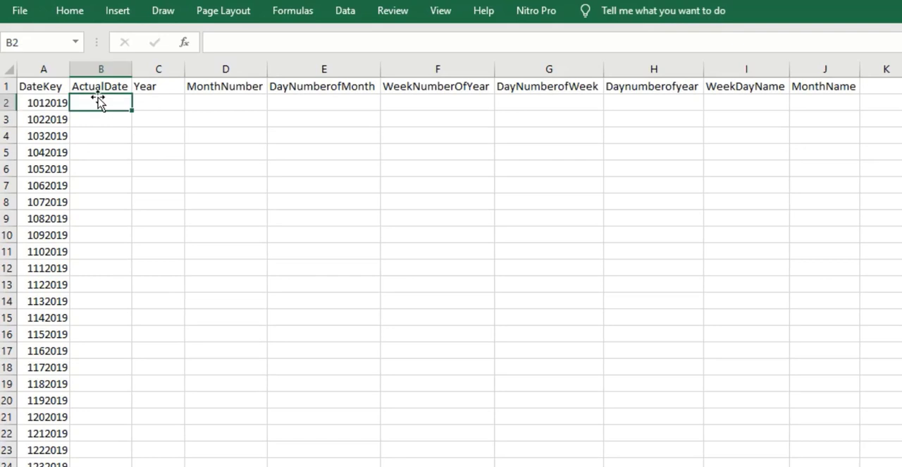
text(01)
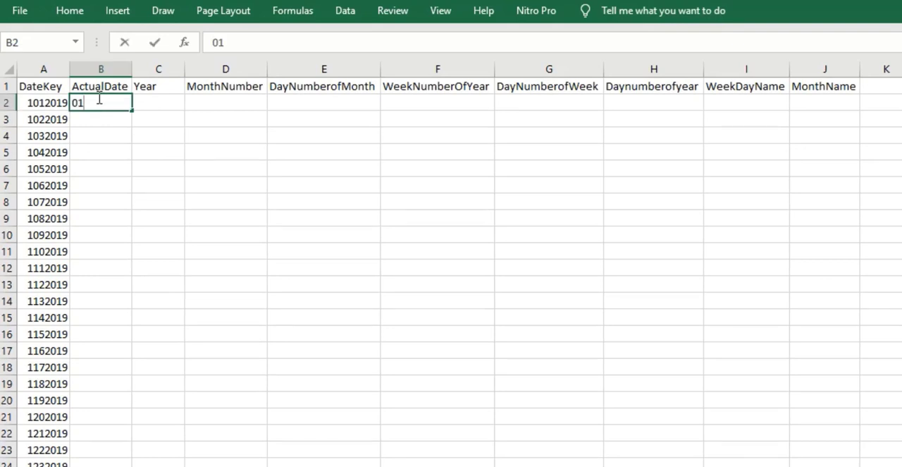
text(/01/2019)
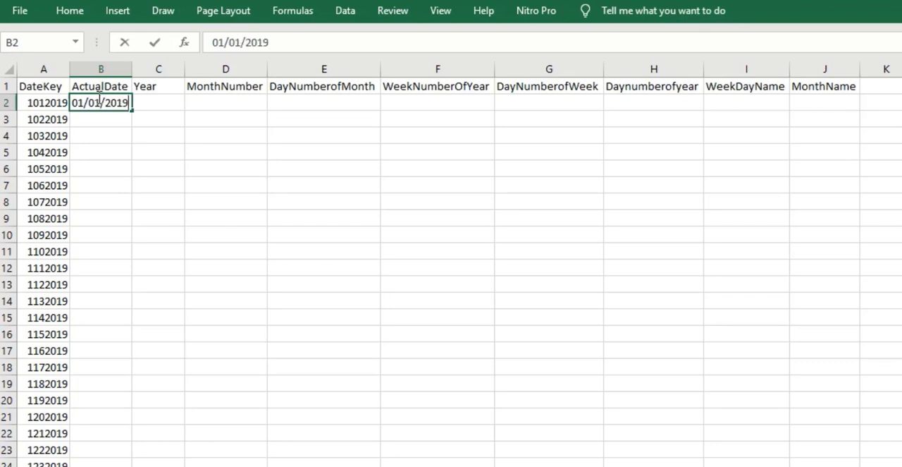
key(Return)
text(01)
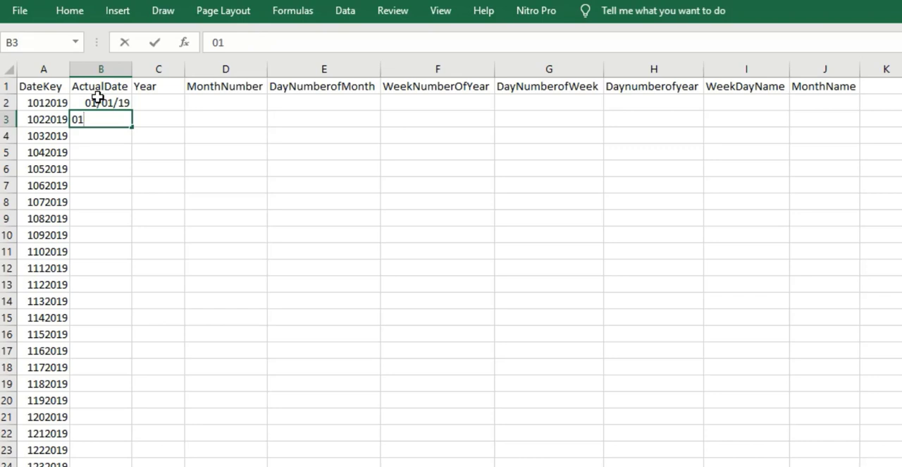
text(02/2019)
- Fill the ActualDate series from B2:B3 down to B732, ending at 12/31/2020
click(123, 104)
drag(123, 104, 125, 116)
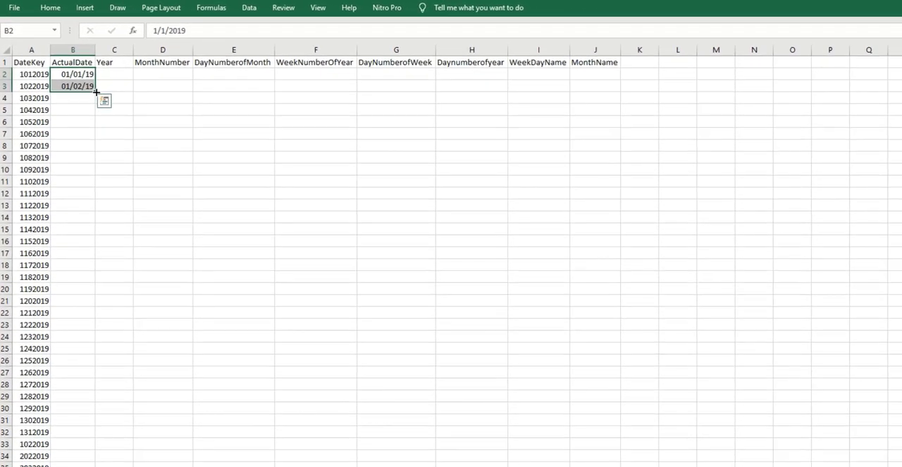
drag(96, 92, 80, 466)
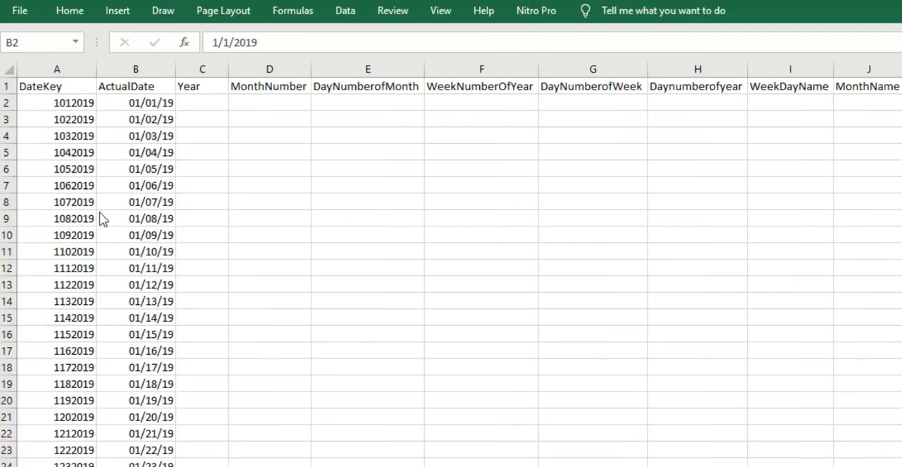
scroll(72, 216, down, 10)
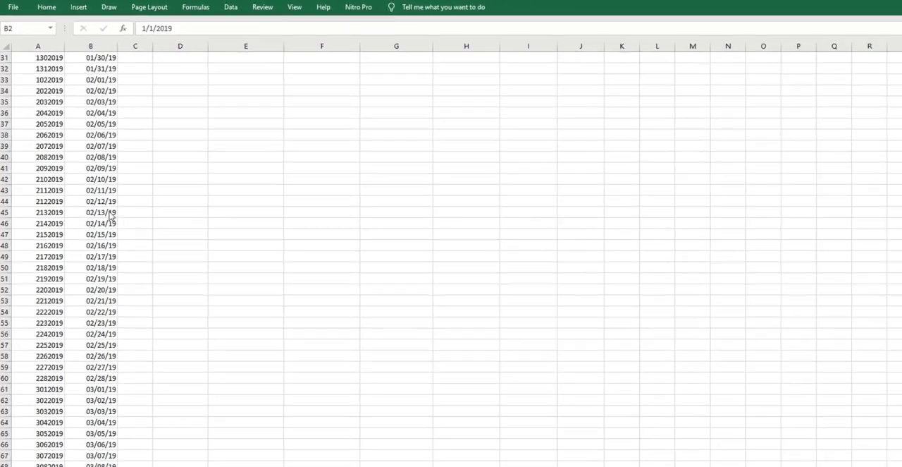
scroll(111, 216, down, 16)
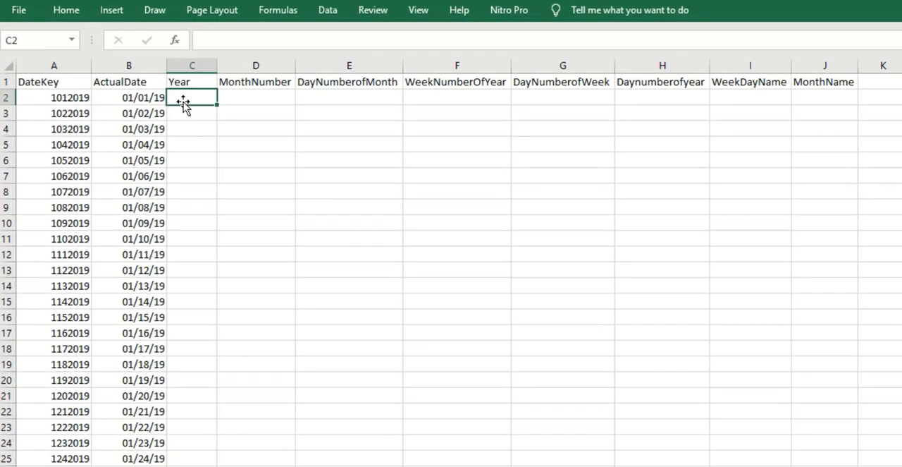
- Enter the formula =YEAR(B2) in C2 under the Year header
text(=)
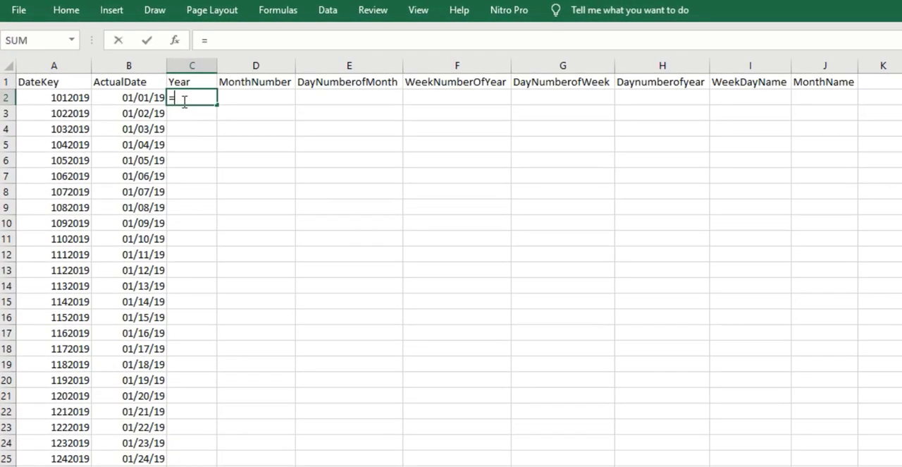
text(year)
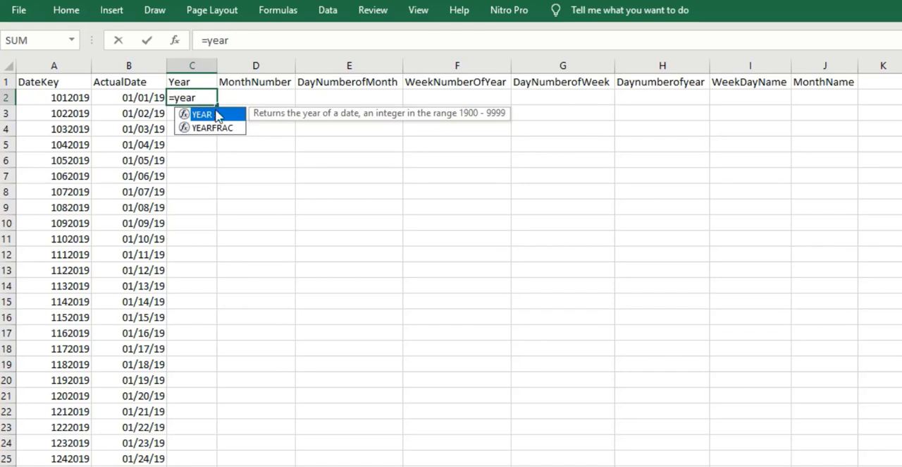
double_click(215, 116)
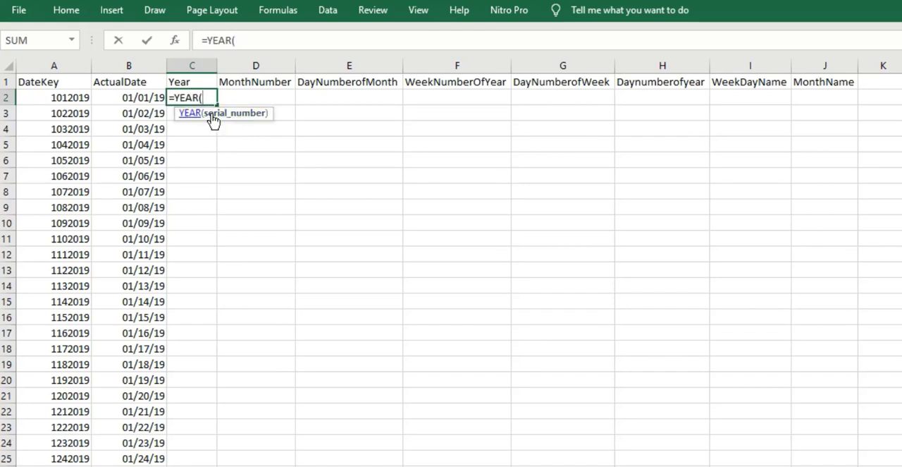
click(144, 98)
text())
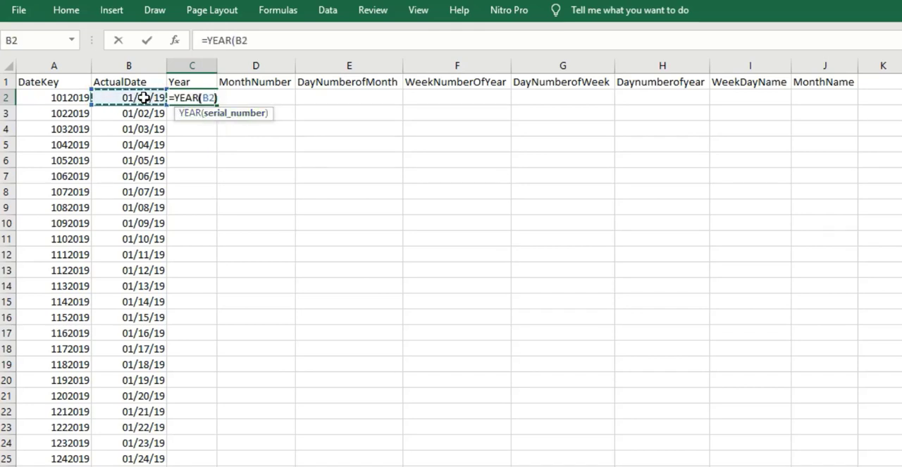
key(Return)
- Fill the YEAR formula from C2 down the Year column to C732 and check its last row
click(205, 98)
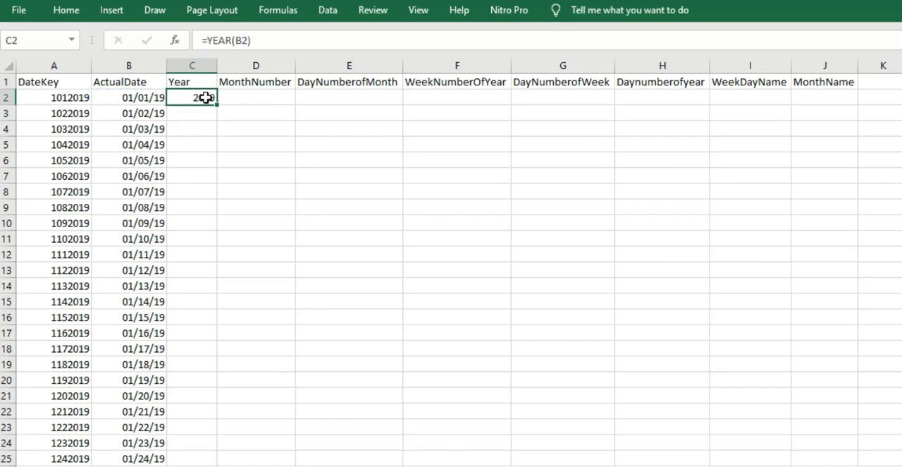
double_click(217, 104)
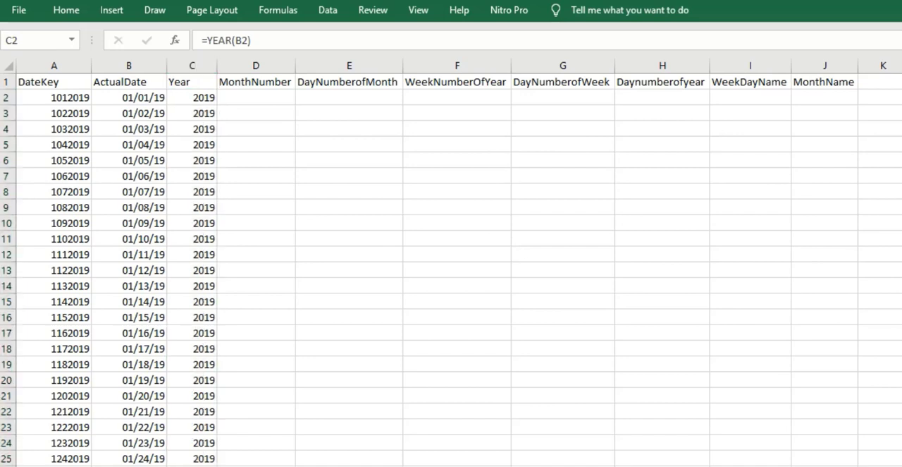
click(185, 96)
key(ctrl+Down)
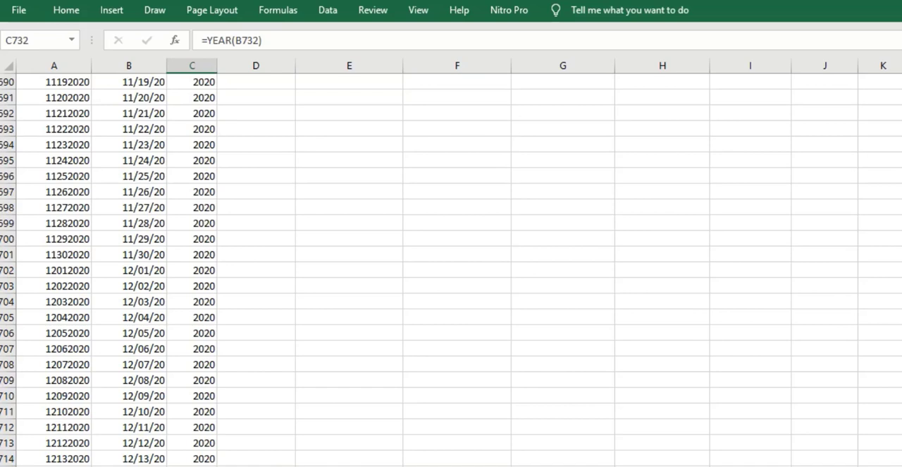
key(ctrl+Up)
- Enter =MONTH(B2) in D2 and fill it down the MonthNumber column alongside the dates
click(261, 102)
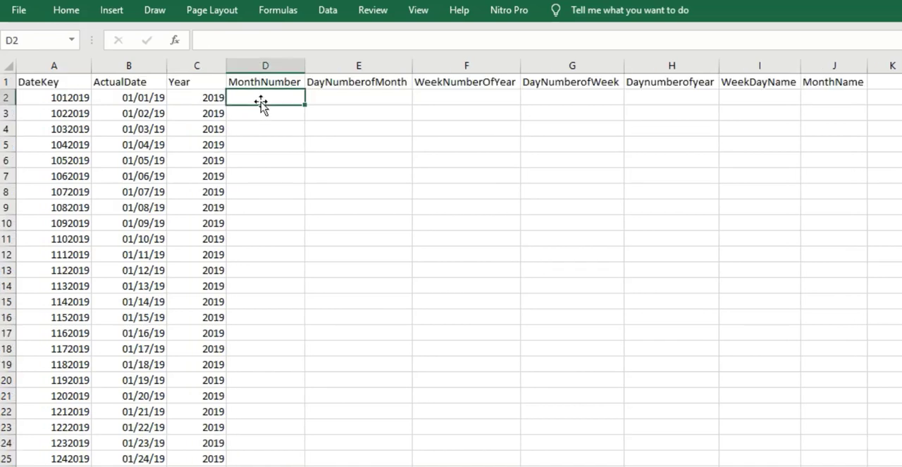
text(=mont)
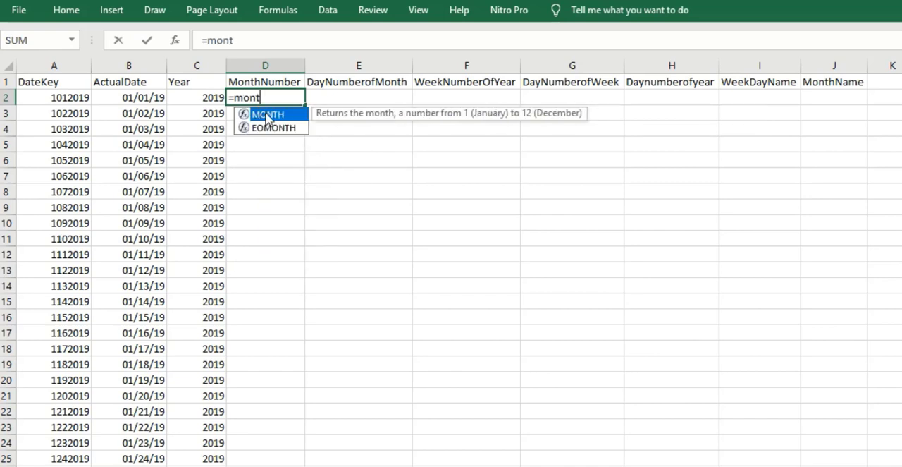
double_click(266, 116)
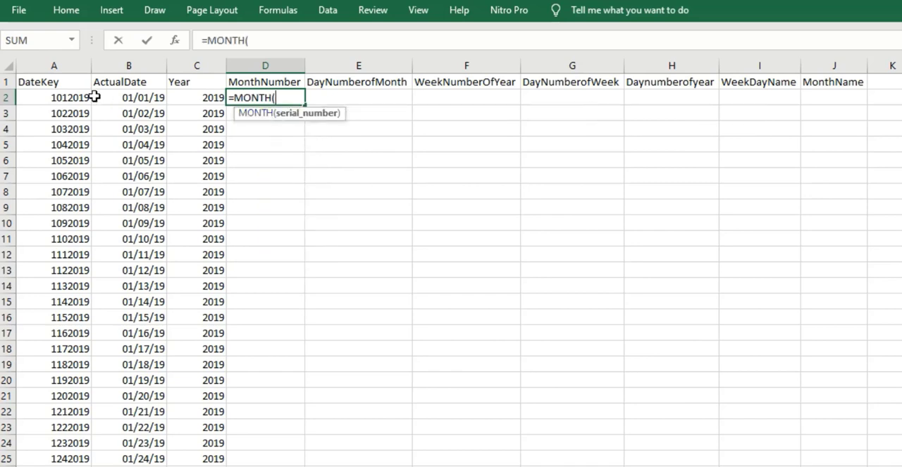
click(152, 98)
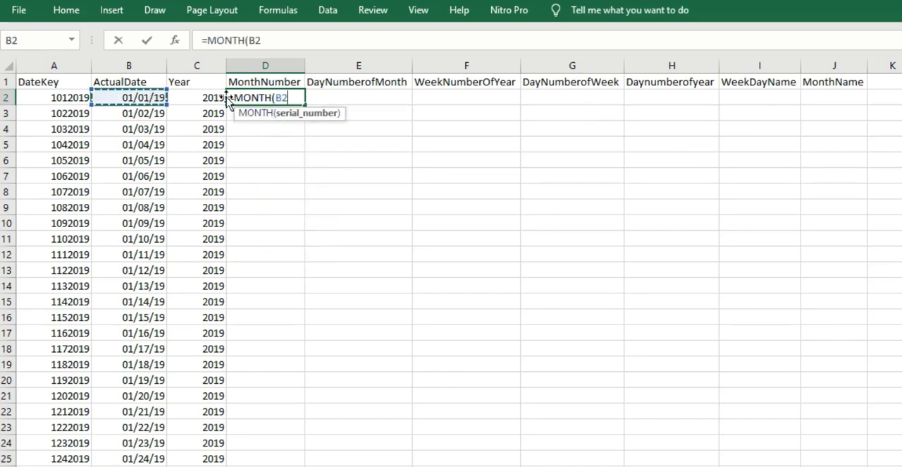
key(Return)
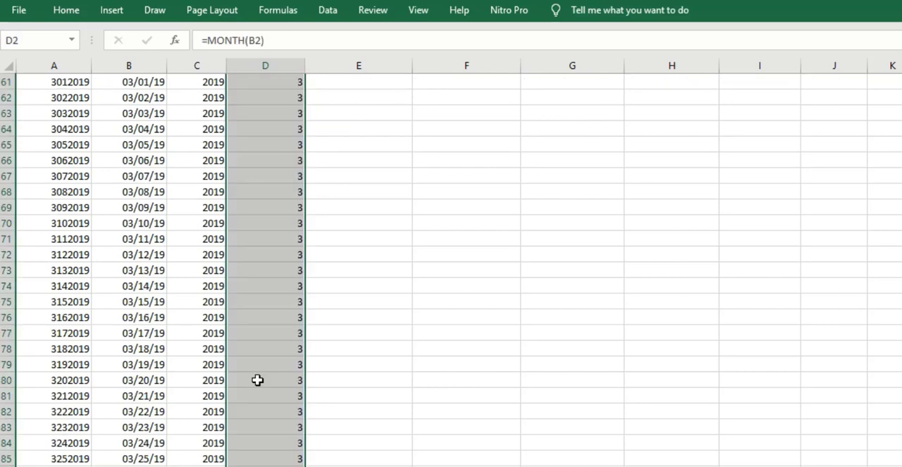
scroll(258, 380, down, 8)
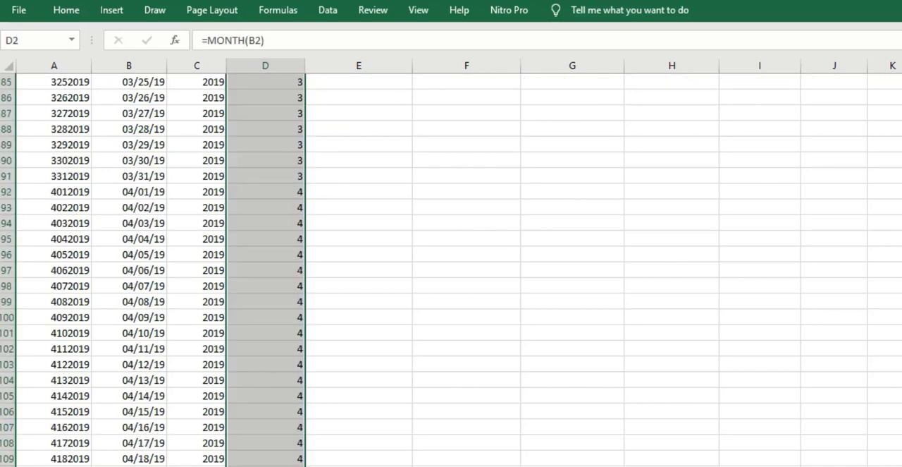
click(289, 428)
scroll(290, 427, down, 13)
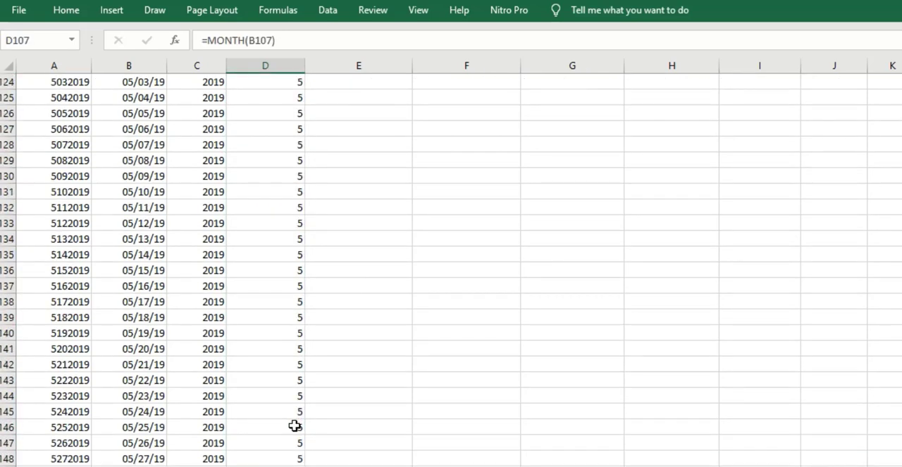
scroll(276, 461, down, 20)
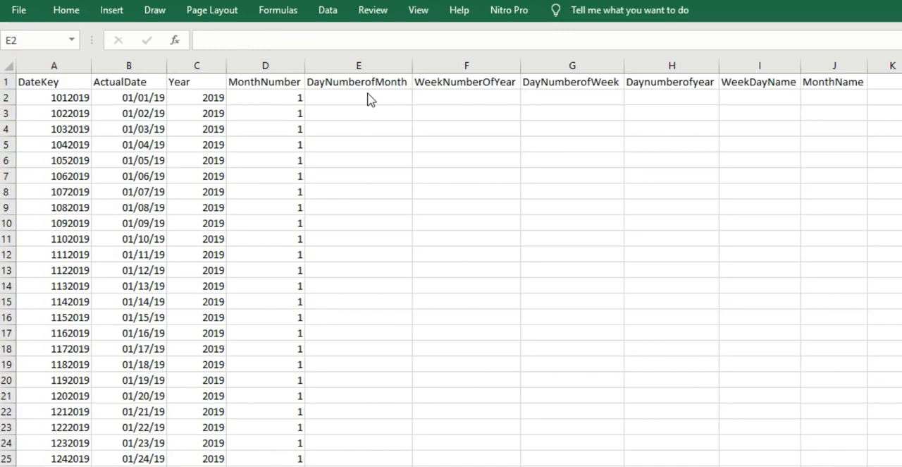
- Enter =DAY(B2) in E2 and fill it down the DayNumberofMonth column
click(368, 96)
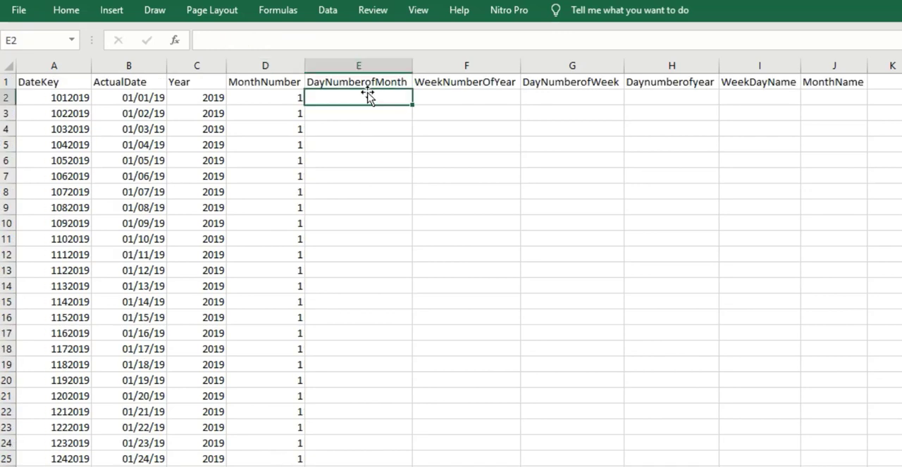
text(=day)
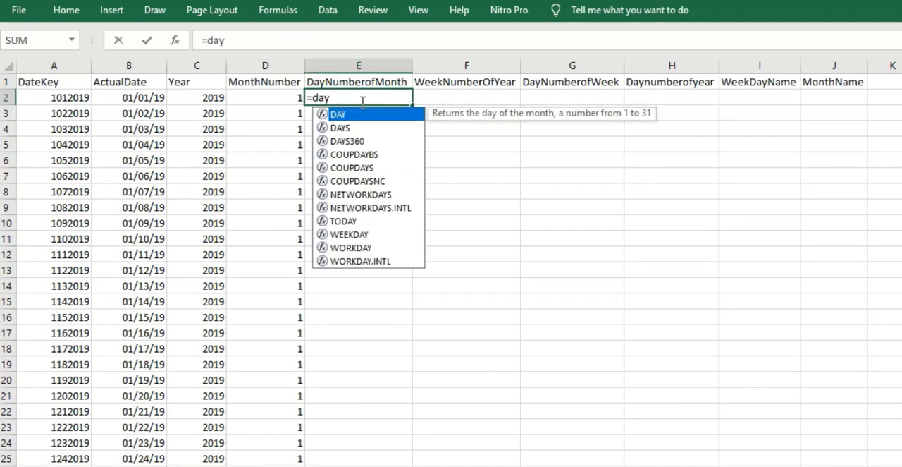
double_click(364, 114)
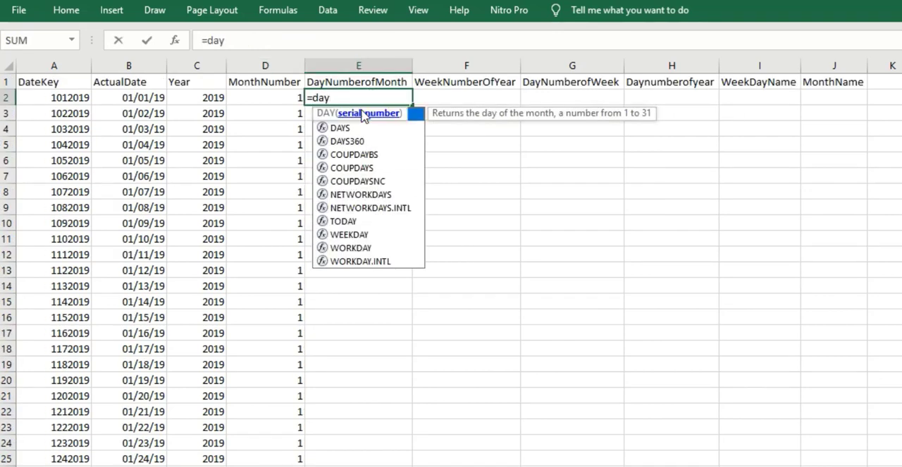
click(132, 98)
key(Return)
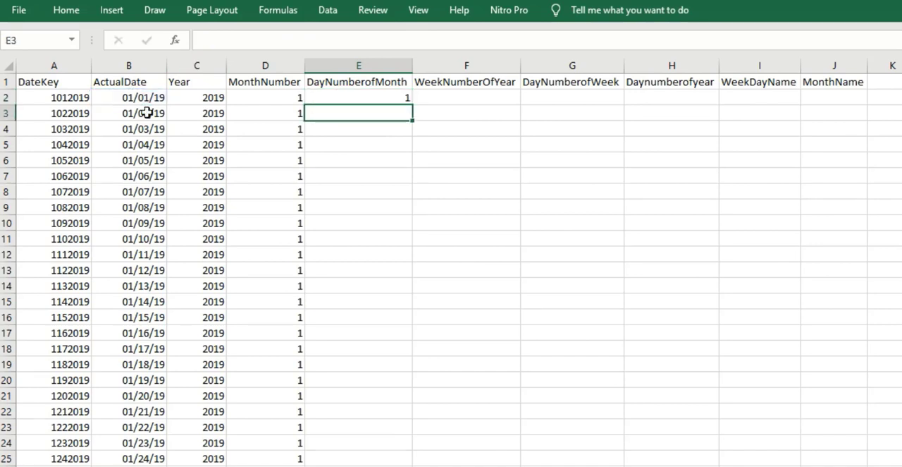
click(395, 99)
double_click(413, 105)
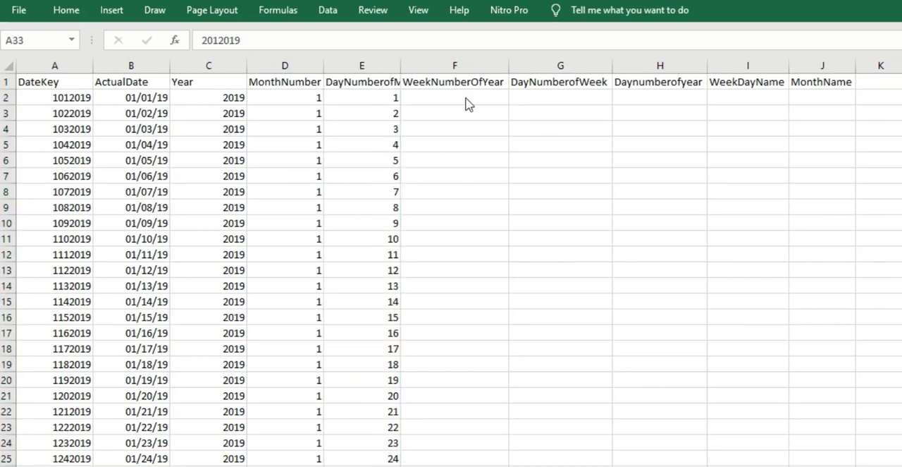
- Enter the formula =WEEKNUM(B2) in F2 under the WeekNumberOfYear header
click(465, 97)
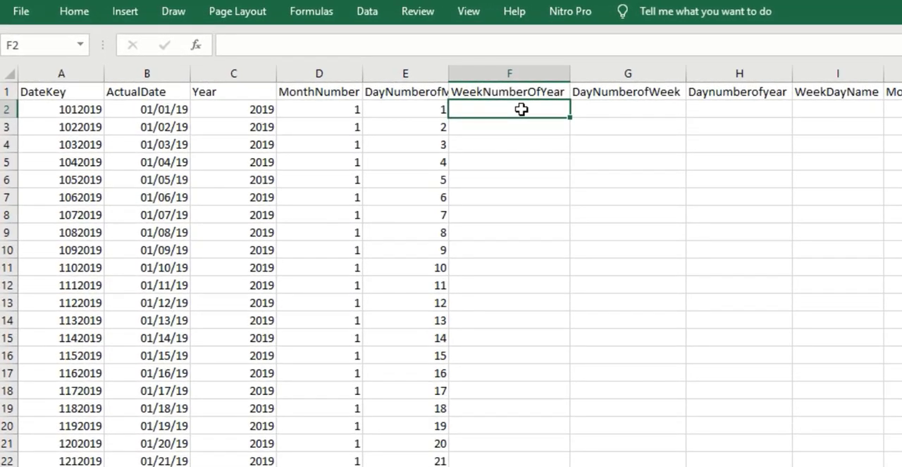
text(=week)
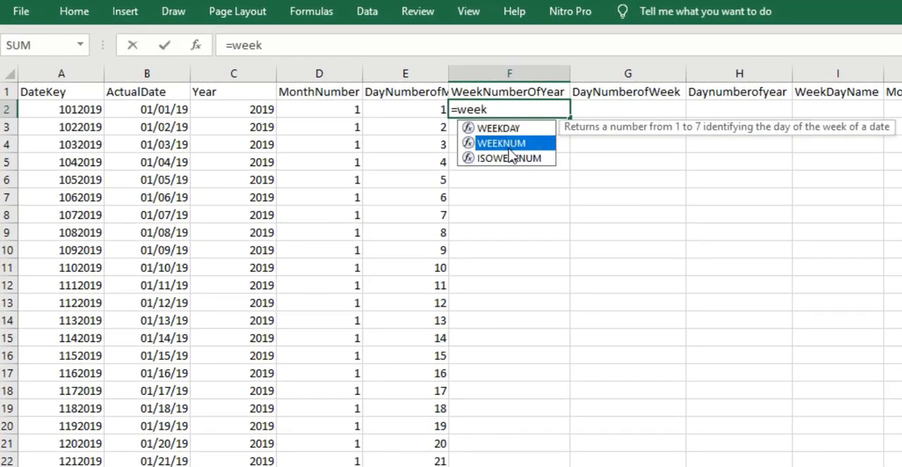
double_click(512, 146)
click(147, 111)
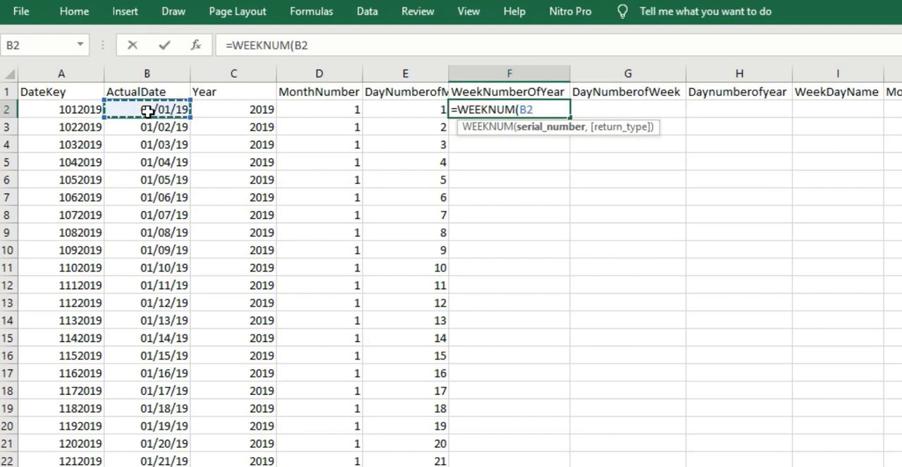
key(Return)
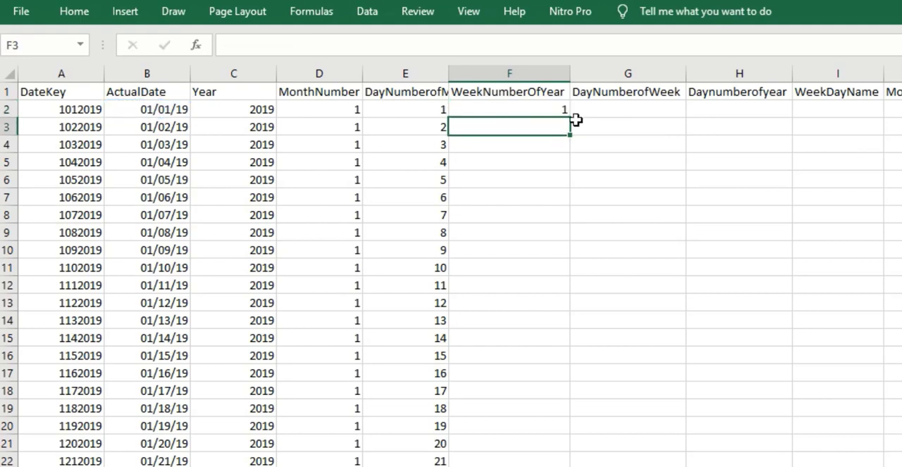
- Fill the WEEKNUM formula from F2 down the WeekNumberOfYear column and check the filled rows
click(530, 106)
double_click(567, 117)
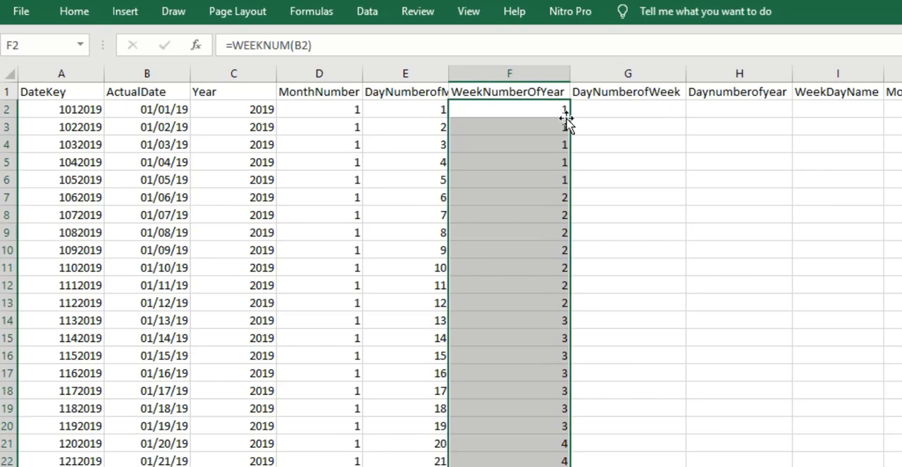
scroll(546, 300, down, 11)
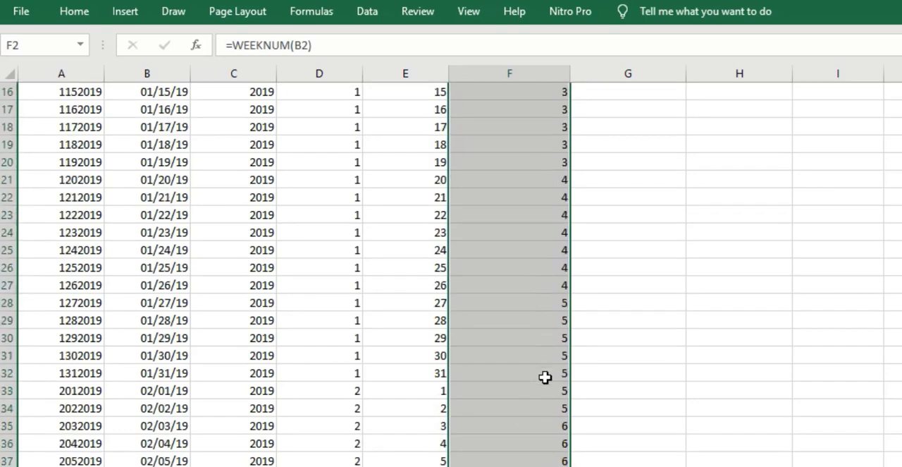
scroll(451, 275, down, 20)
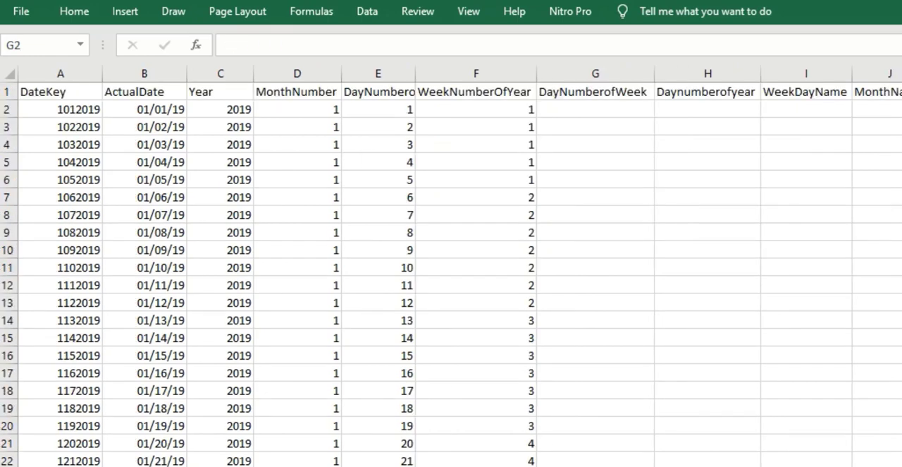
- Enter the formula =WEEKDAY(B2) in G2 under the DayNumberofWeek header
click(601, 110)
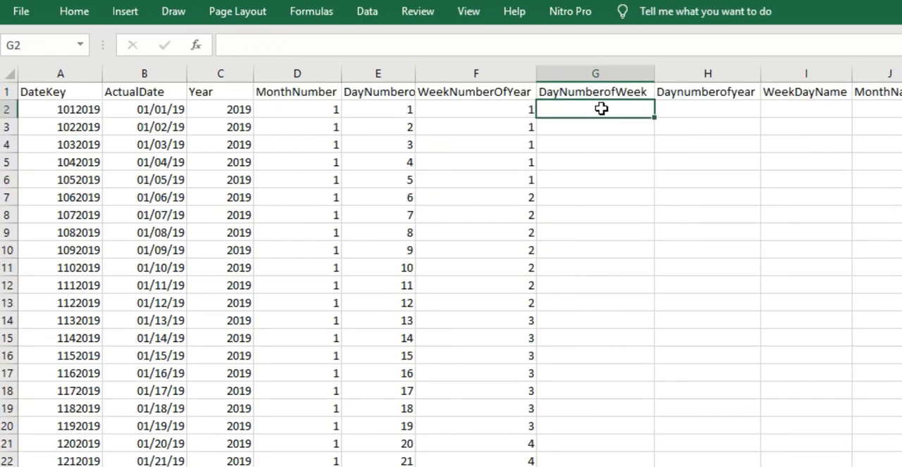
text(=week)
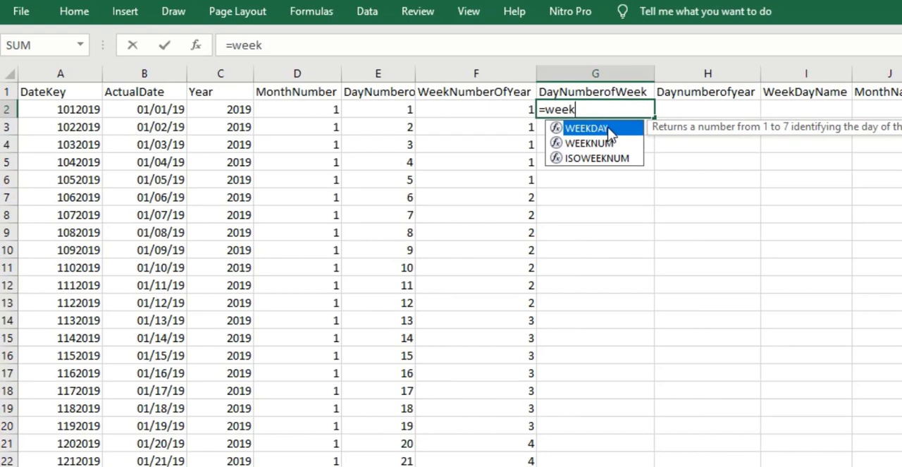
double_click(610, 129)
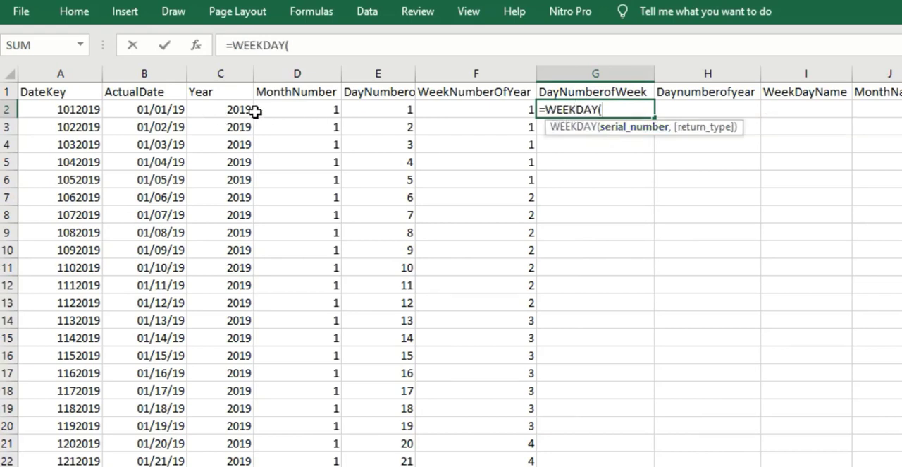
click(154, 109)
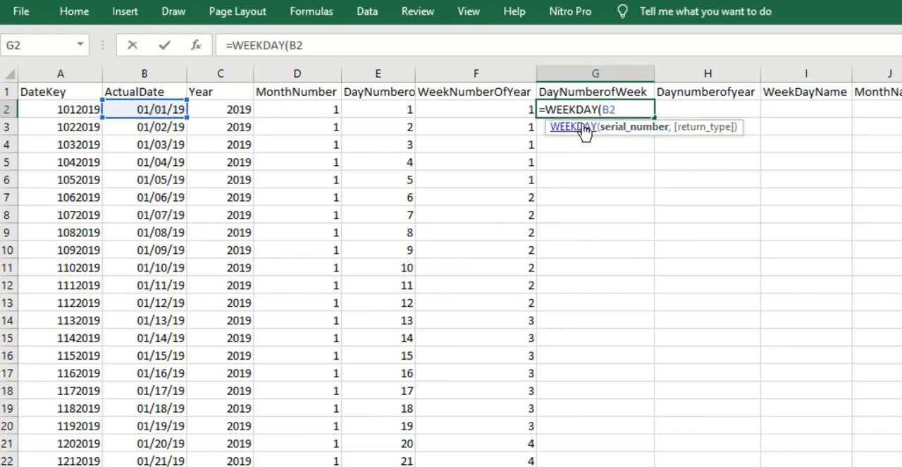
key(Return)
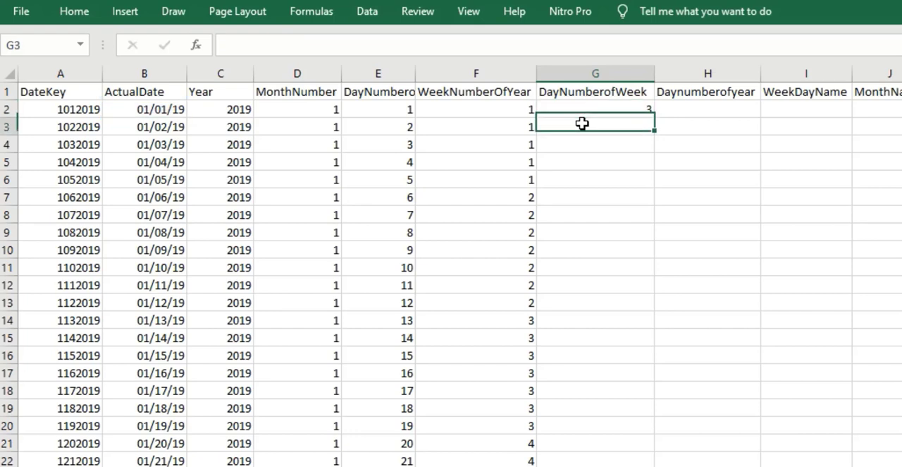
- Fill the WEEKDAY formula from G2 down the DayNumberofWeek column and check one full week in G7:G13
click(616, 108)
double_click(653, 117)
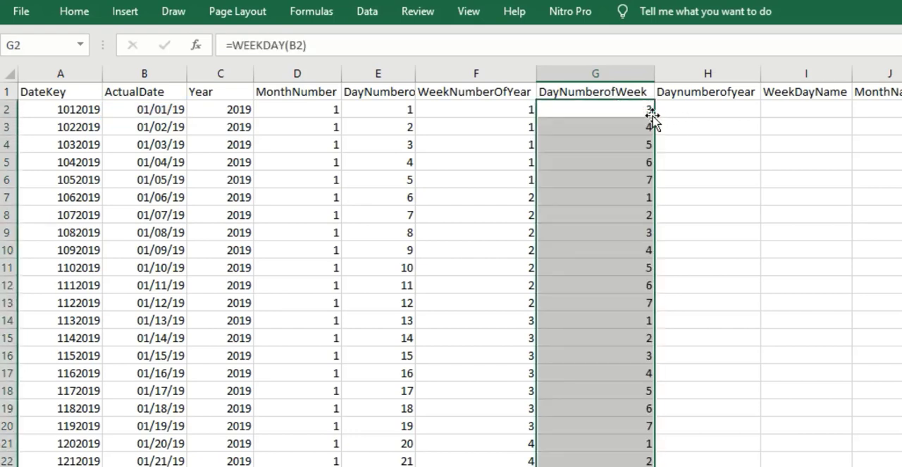
click(642, 200)
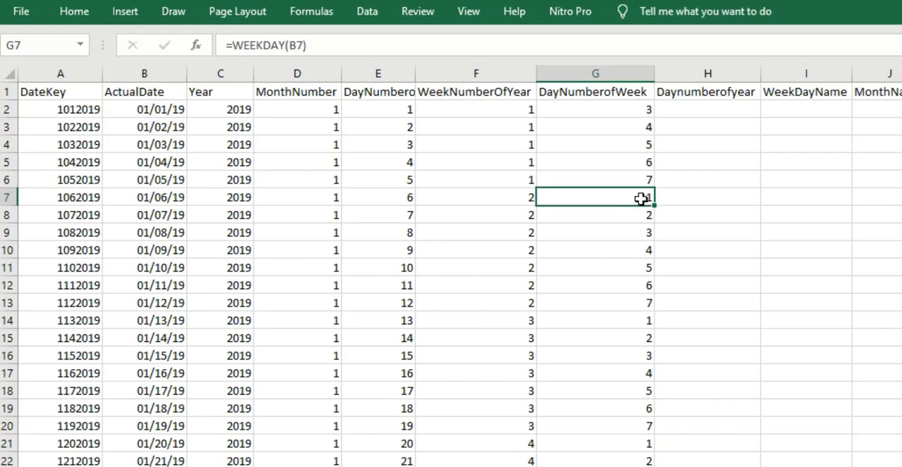
drag(642, 199, 640, 303)
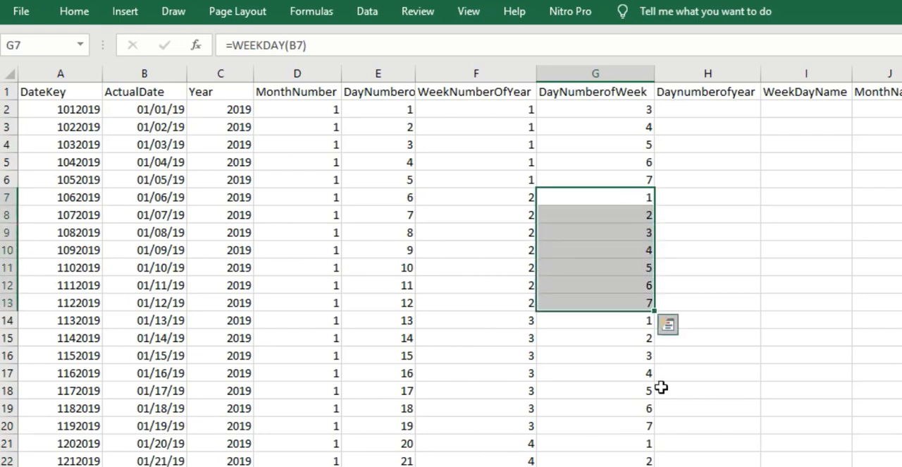
click(592, 162)
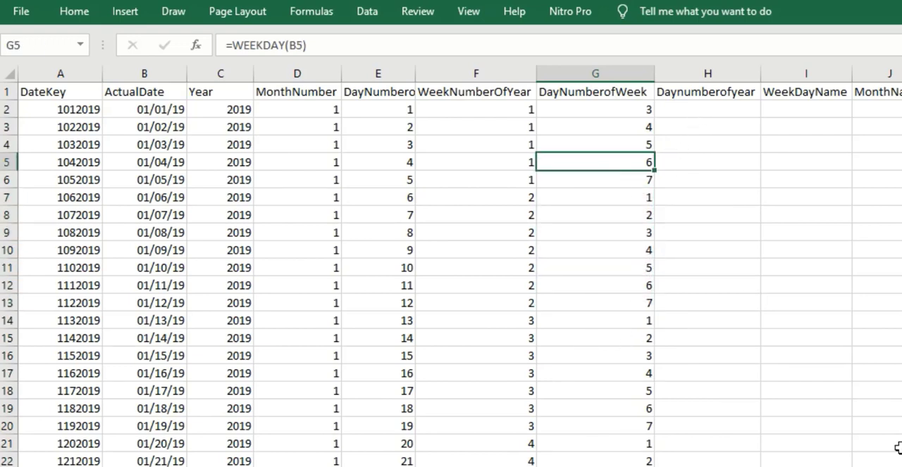
- Enter 1, 2 and 3 in H2:H4 under the Daynumberofyear header
key(Up)
key(Up)
key(Up)
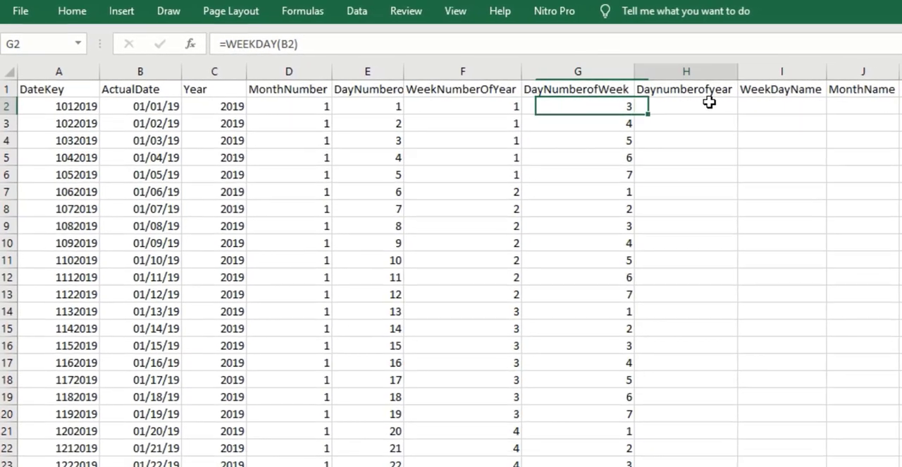
click(730, 107)
text(1)
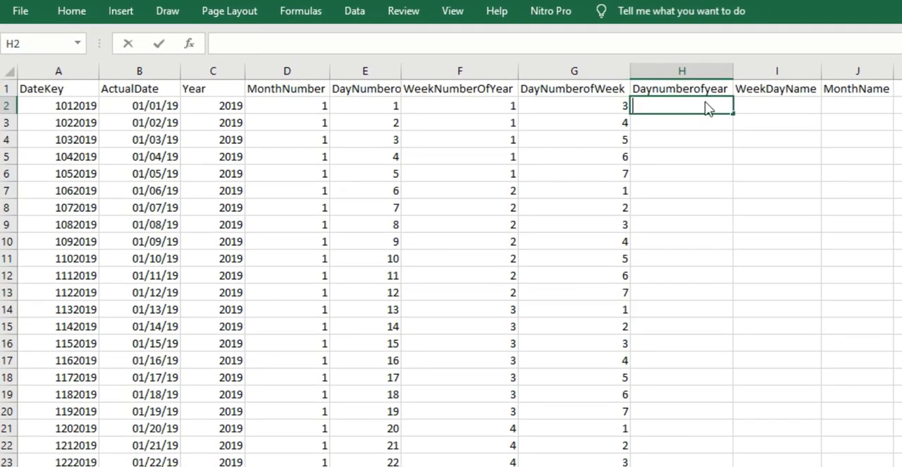
key(Return)
text(2)
key(Return)
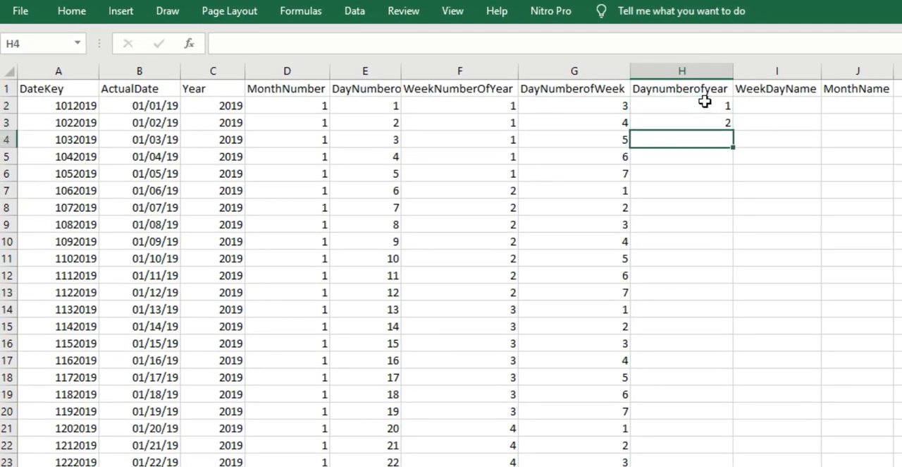
text(3)
key(Return)
- Fill the number series from H2:H4 down the Daynumberofyear column and check the rows through the end of 2019
drag(719, 103, 729, 144)
double_click(733, 147)
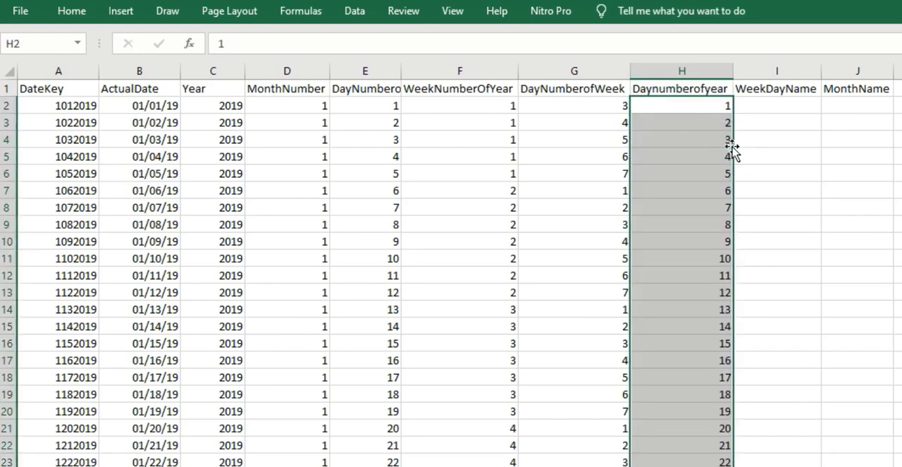
scroll(451, 272, down, 18)
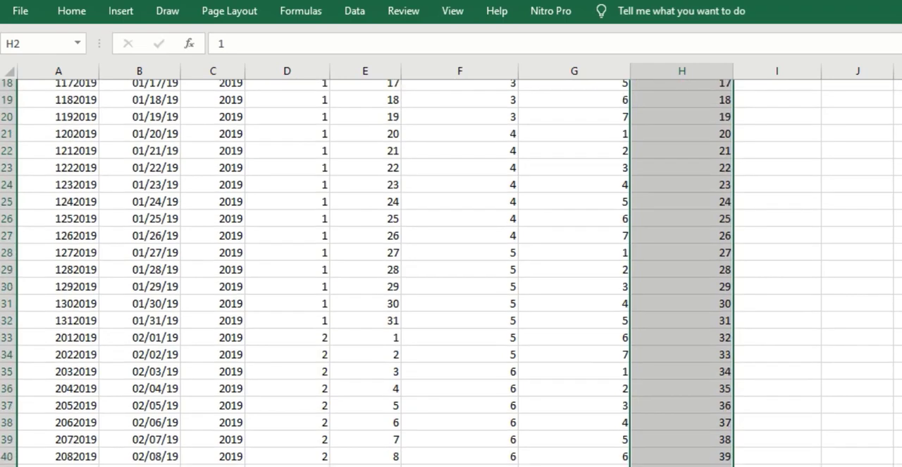
scroll(451, 273, down, 5)
- Restart the day-of-year numbering at 01/01/20 by entering 1, 2 and 3 in H367:H369
click(8, 223)
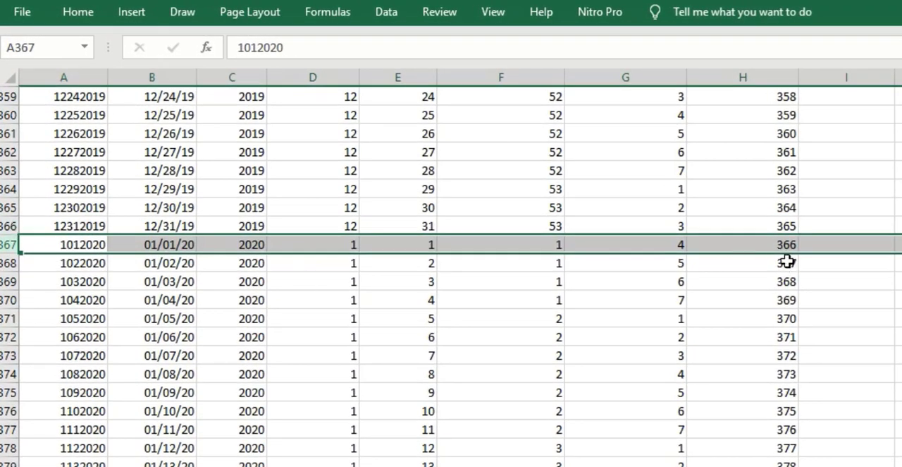
click(788, 245)
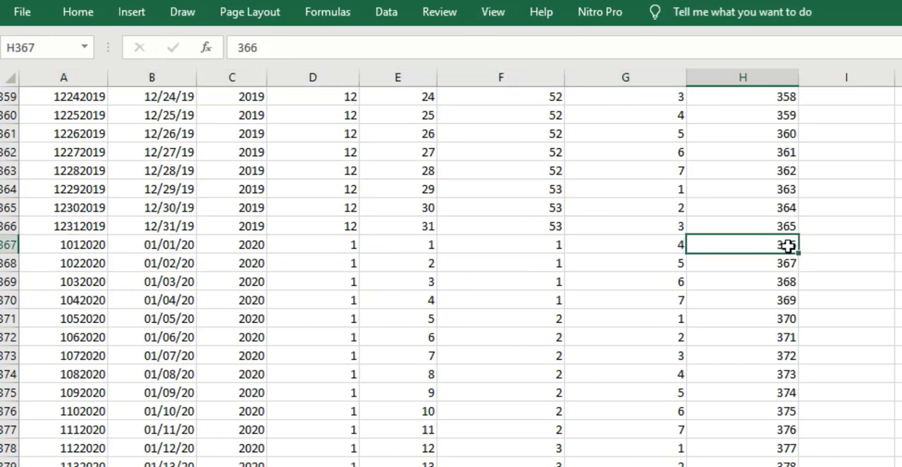
text(1)
click(787, 263)
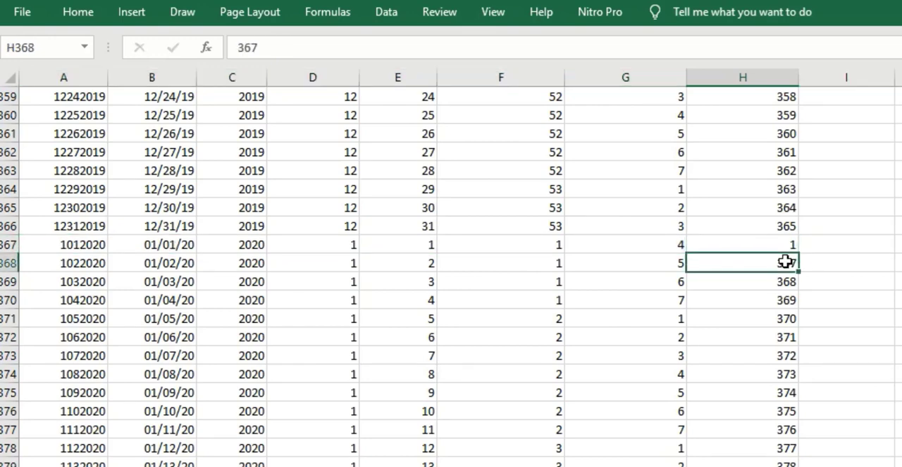
text(2)
click(787, 282)
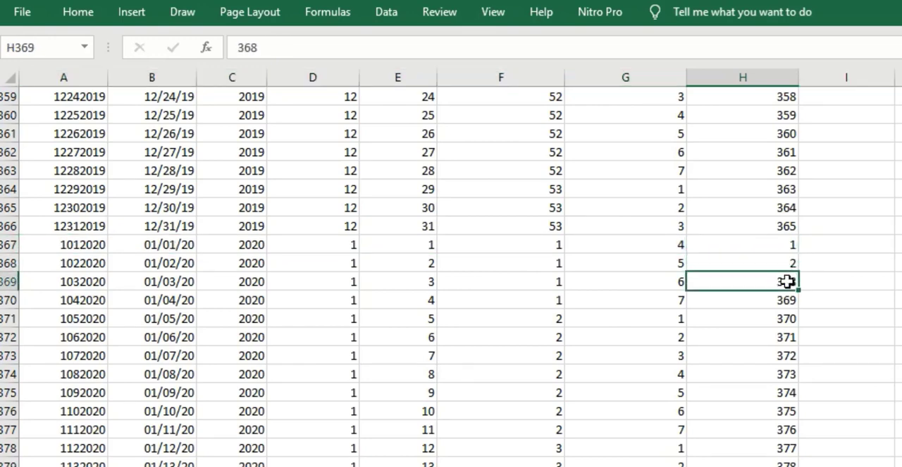
text(3)
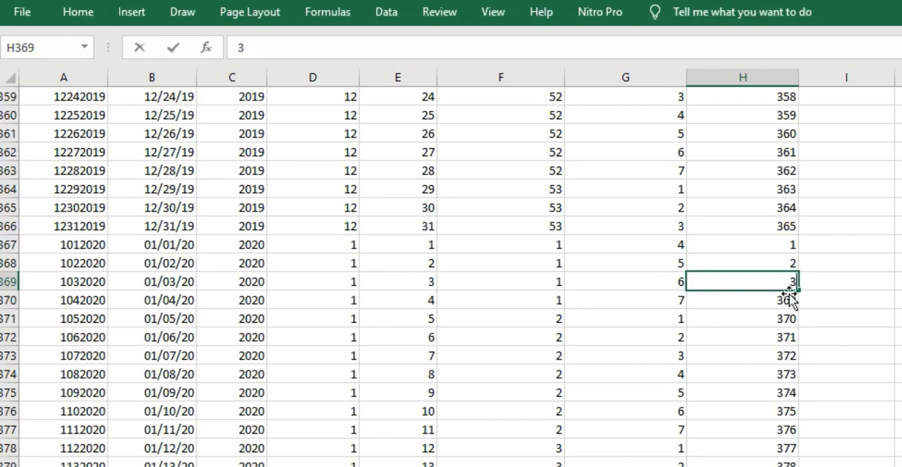
click(833, 278)
- Fill the series from H367:H369 down the remaining 2020 rows of the Daynumberofyear column
drag(786, 247, 787, 285)
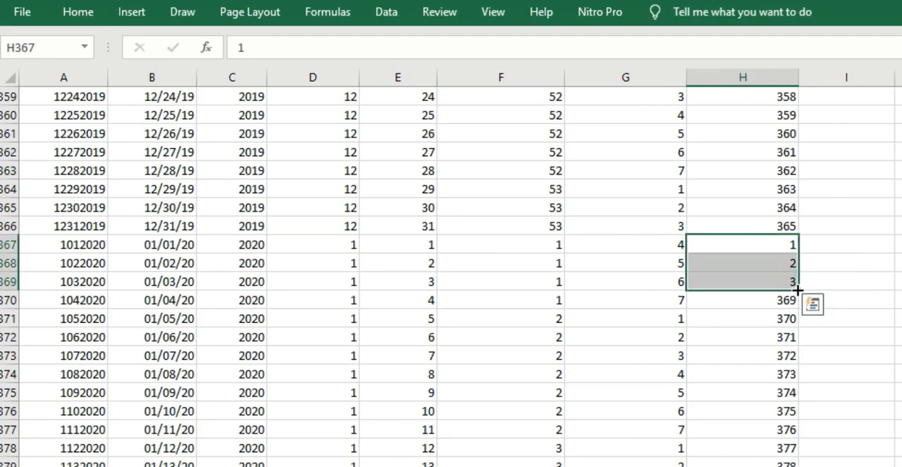
double_click(797, 290)
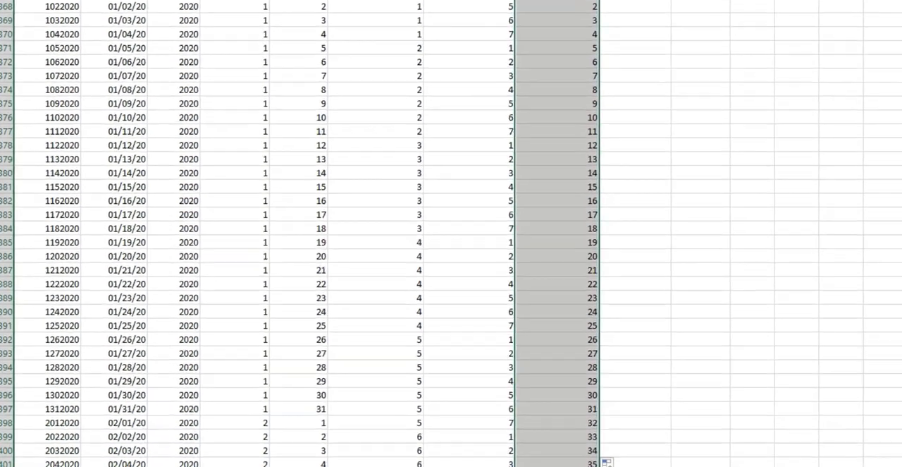
key(ctrl+Down)
key(ctrl+Up)
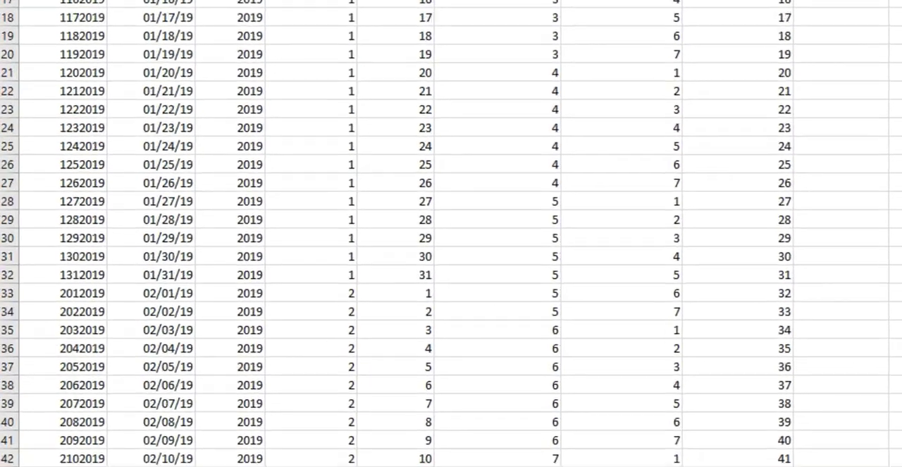
- Enter the formula =TEXT(B2,"dddd") in I2 under the WeekDayName header
click(749, 28)
text(=tes)
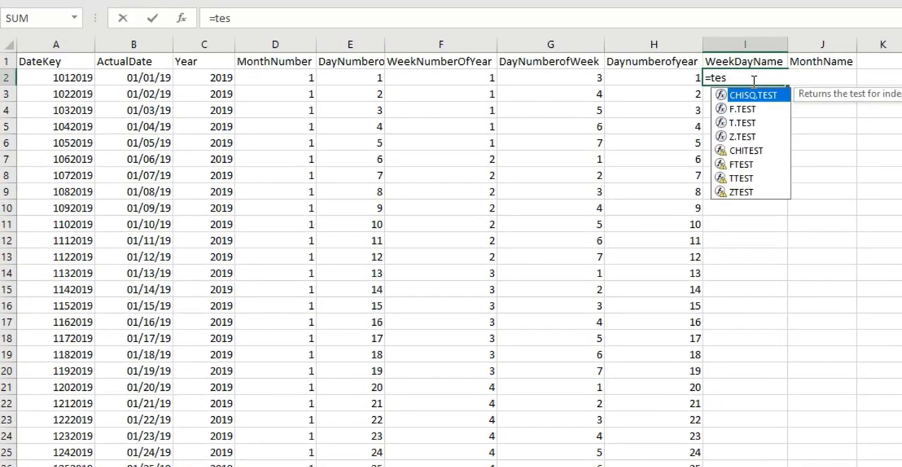
key(BackSpace)
text(x)
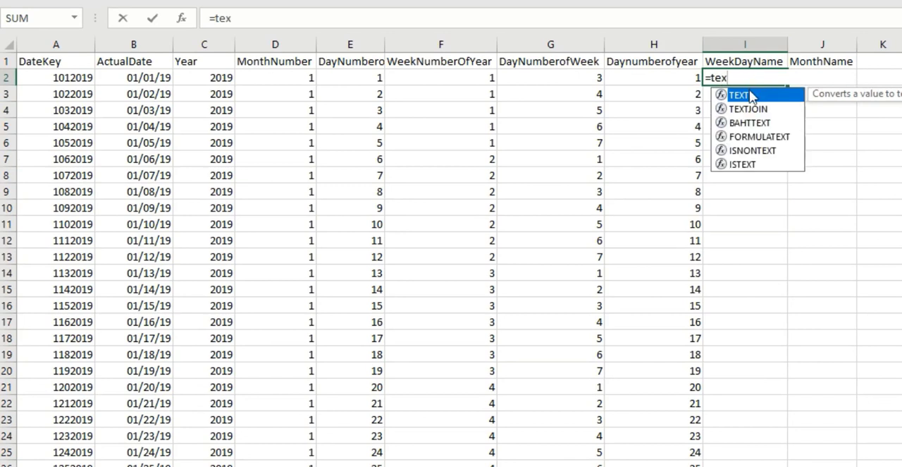
double_click(748, 100)
click(157, 78)
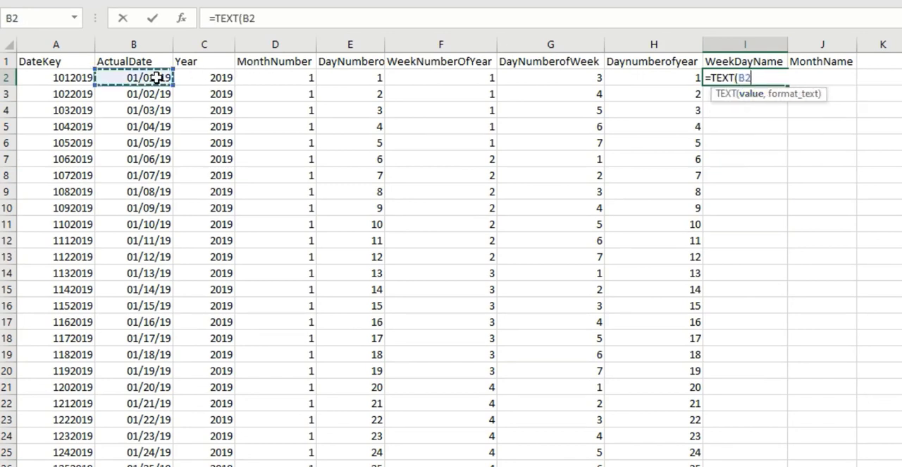
text(,)
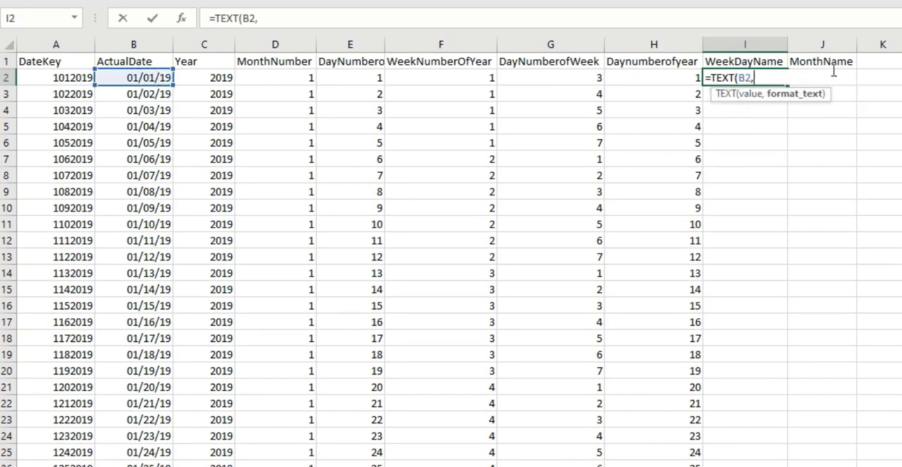
text("dddd")
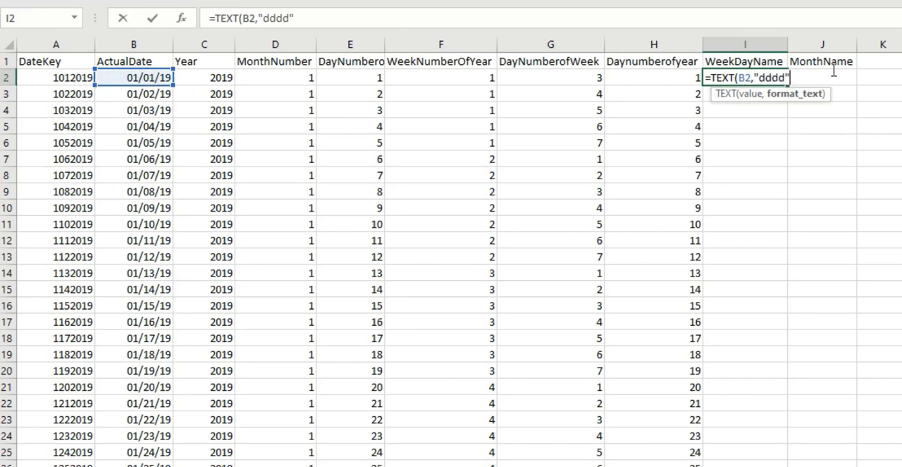
text())
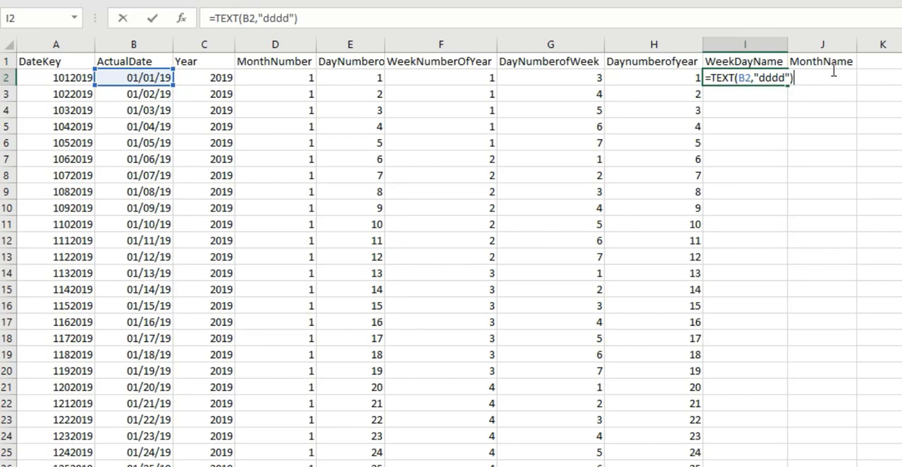
key(Return)
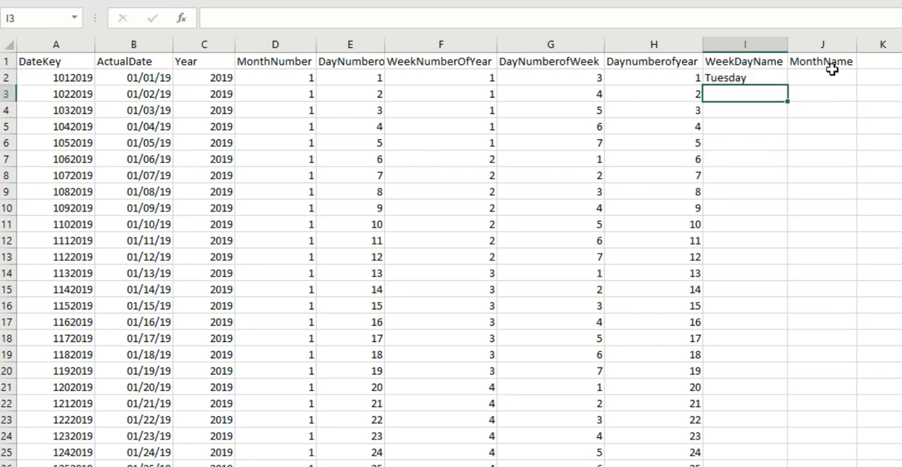
- Fill the weekday name formula from I2 down the WeekDayName column and compare rows 6 and 7 with the DayNumberofWeek values
click(759, 79)
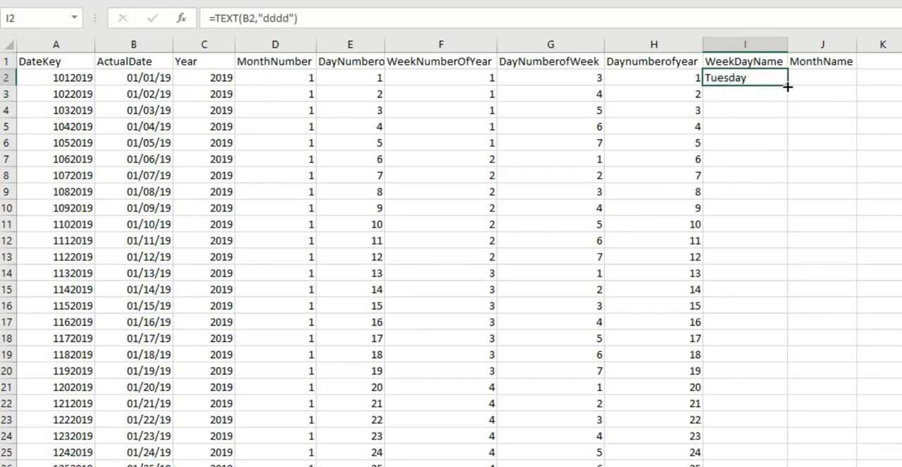
double_click(787, 86)
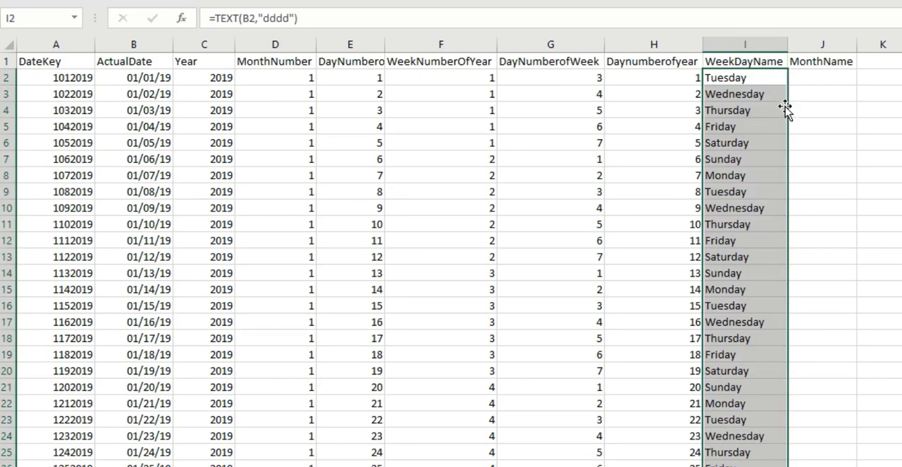
drag(759, 145, 598, 144)
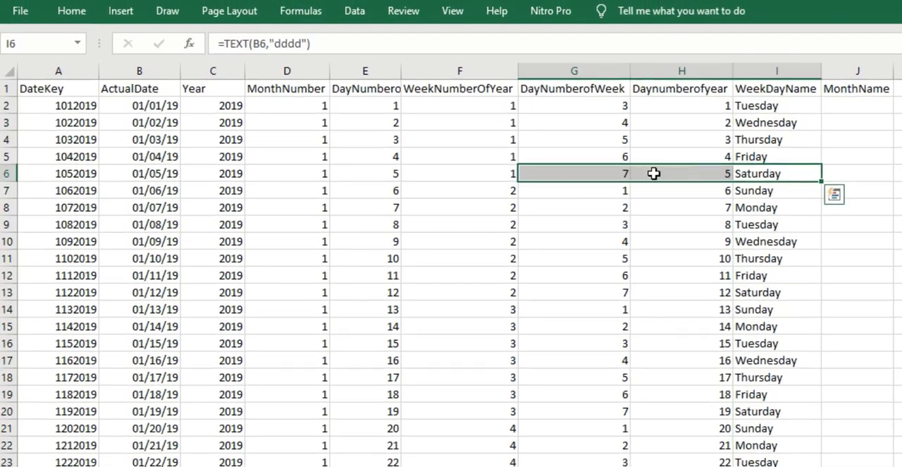
drag(782, 192, 598, 190)
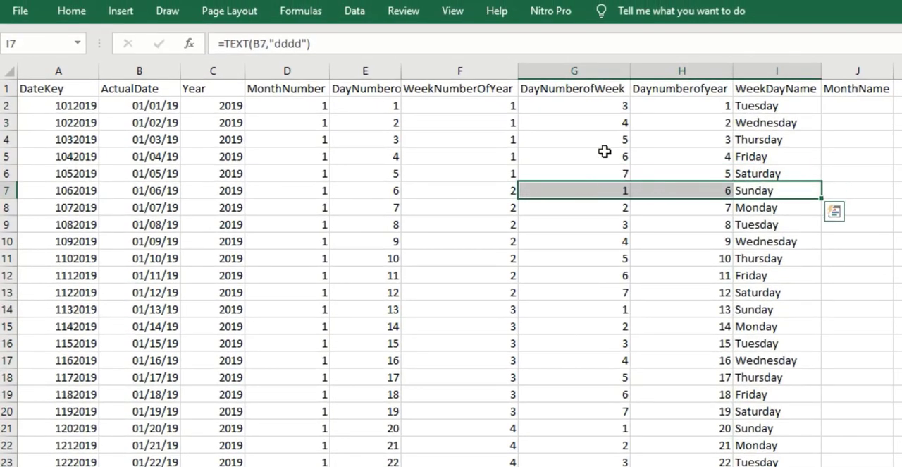
click(617, 190)
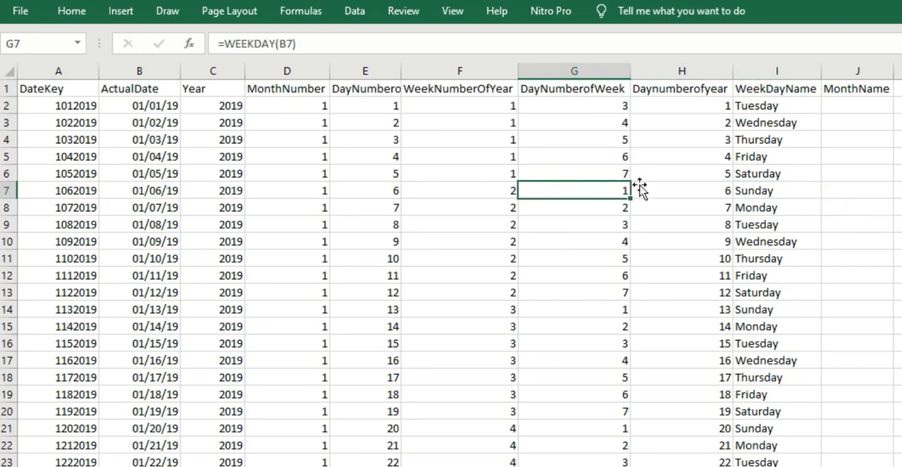
click(769, 191)
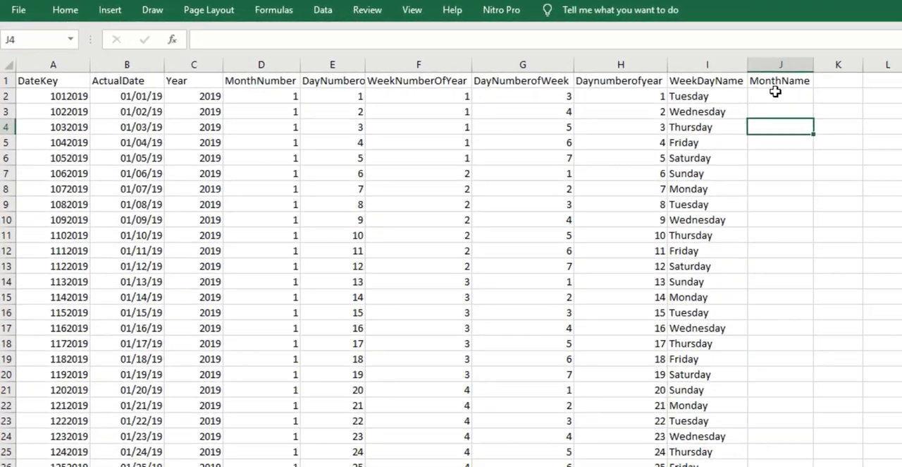
- Enter the formula =TEXT(B2,"mmmm") in J2 under the MonthName header
click(852, 103)
text(=text)
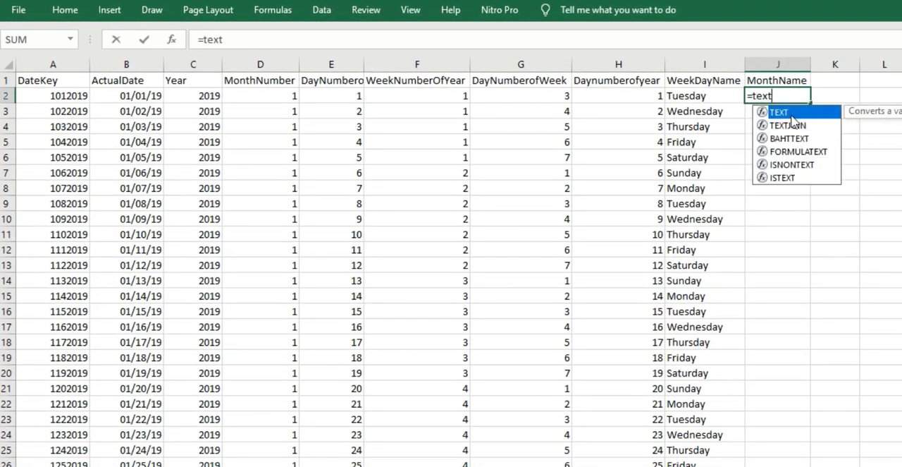
double_click(794, 113)
click(144, 95)
text(,)
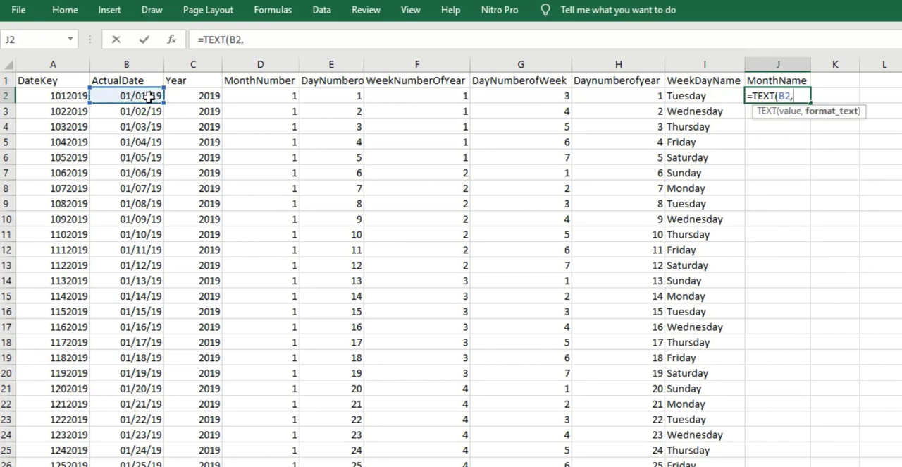
text("mmmm"))
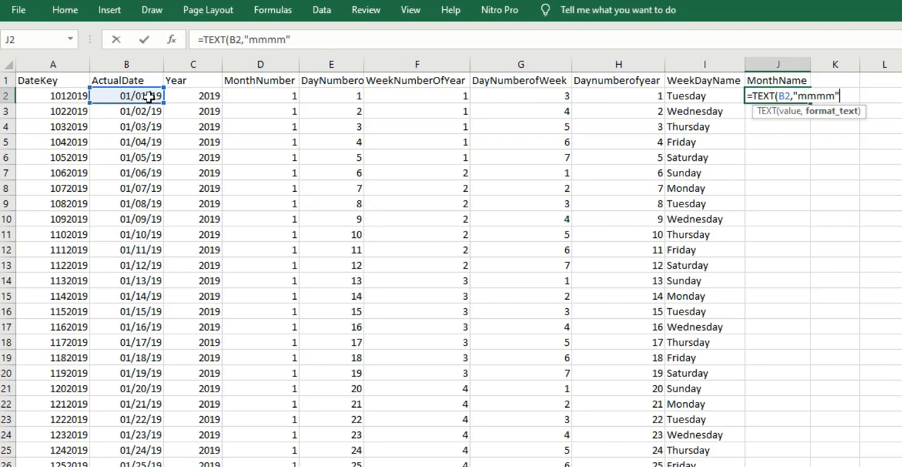
key(Return)
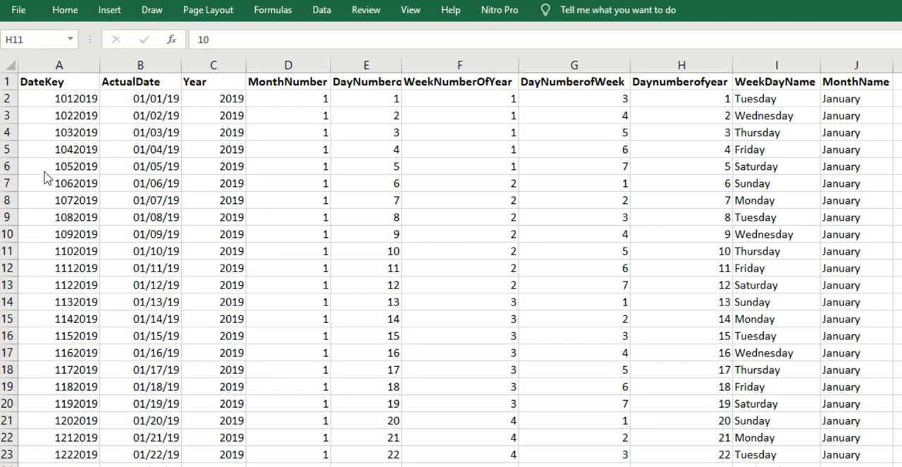
click(148, 96)
click(168, 97)
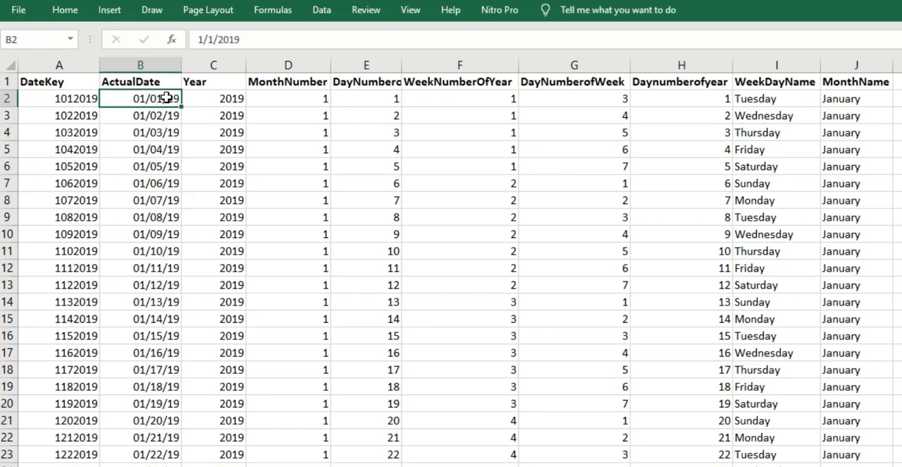
drag(170, 99, 175, 465)
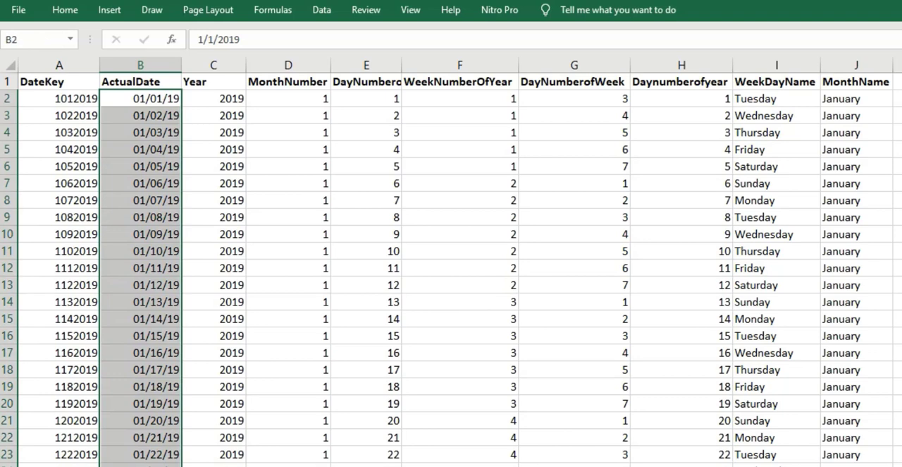
click(163, 98)
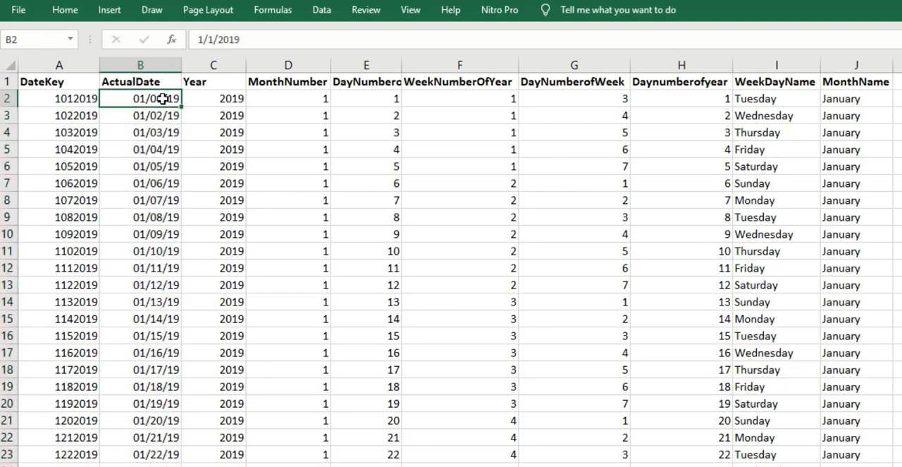